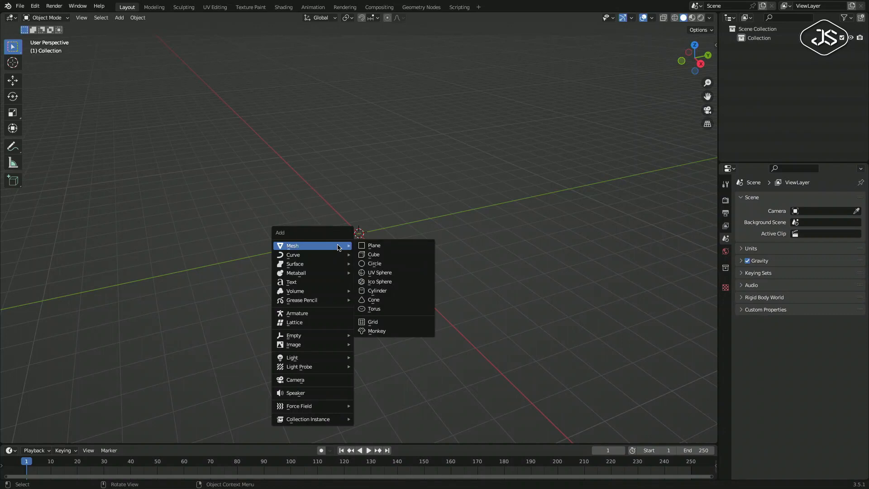
Add a UV sphere at the world origin and show it enlarged in the front orthographic view.
click(387, 273)
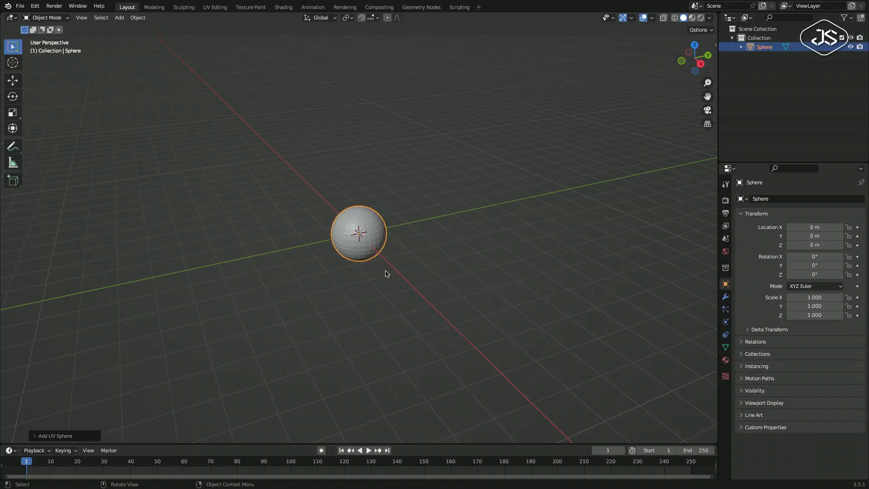
key(KP_1)
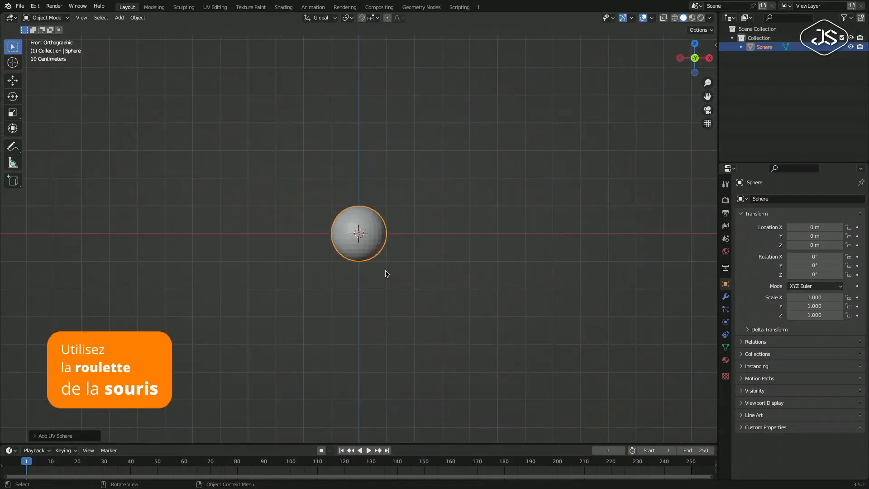
scroll(387, 273, down, 3)
scroll(387, 274, up, 4)
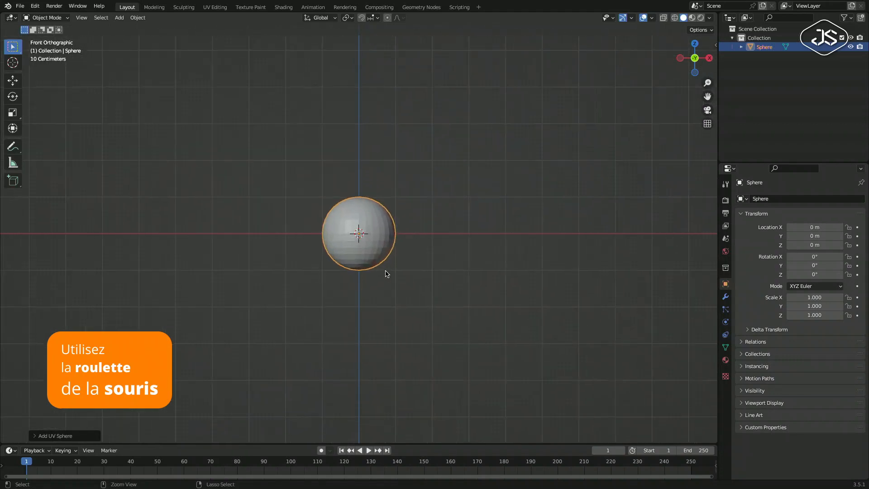
scroll(386, 273, up, 4)
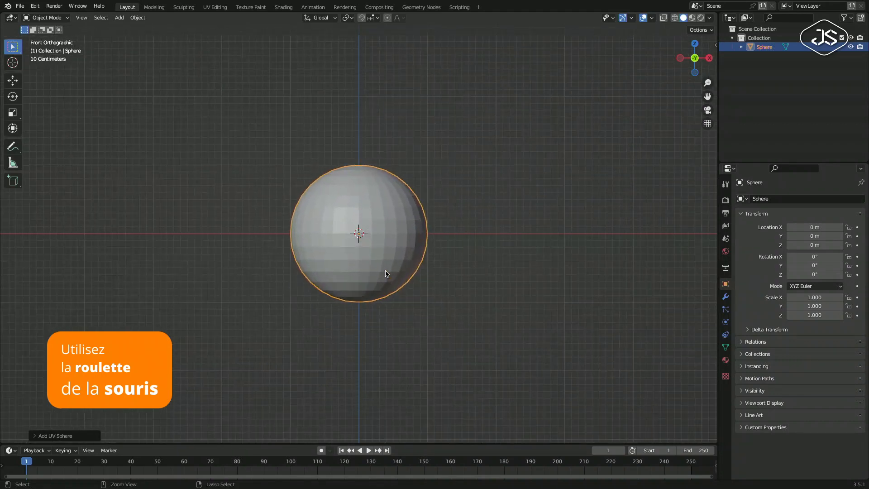
scroll(387, 274, up, 3)
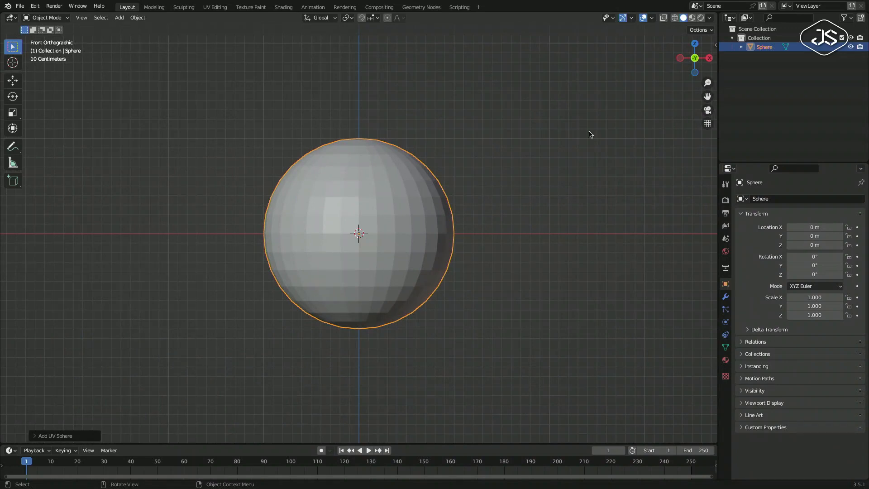
In wireframe face-selection editing, delete the sphere's upper half and bottom cap, keeping only the band of faces below the equator.
click(674, 17)
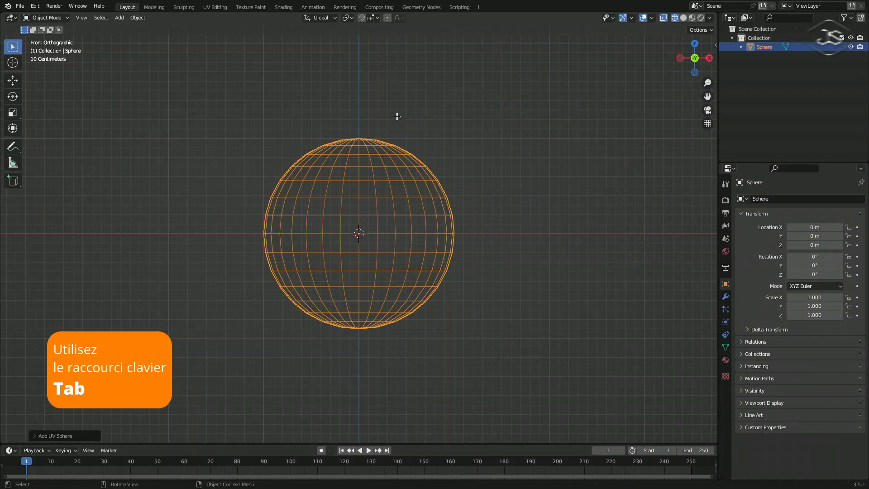
key(Tab)
click(194, 157)
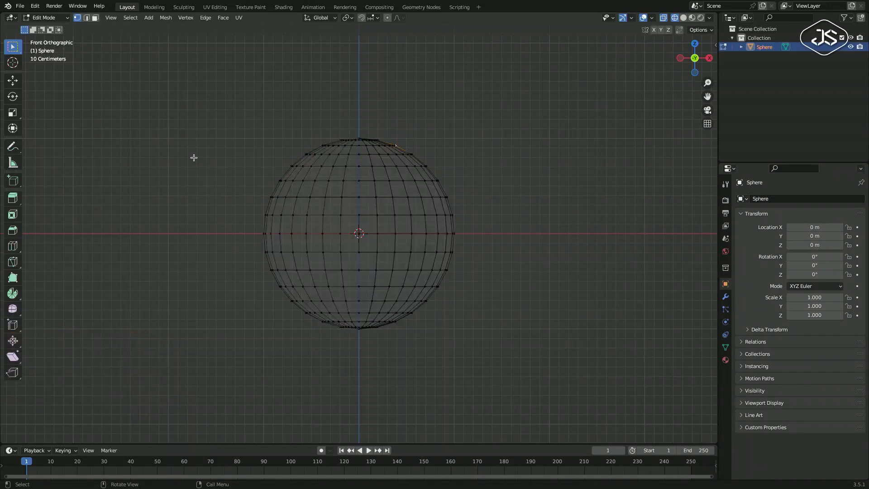
click(95, 18)
drag(200, 241, 533, 323)
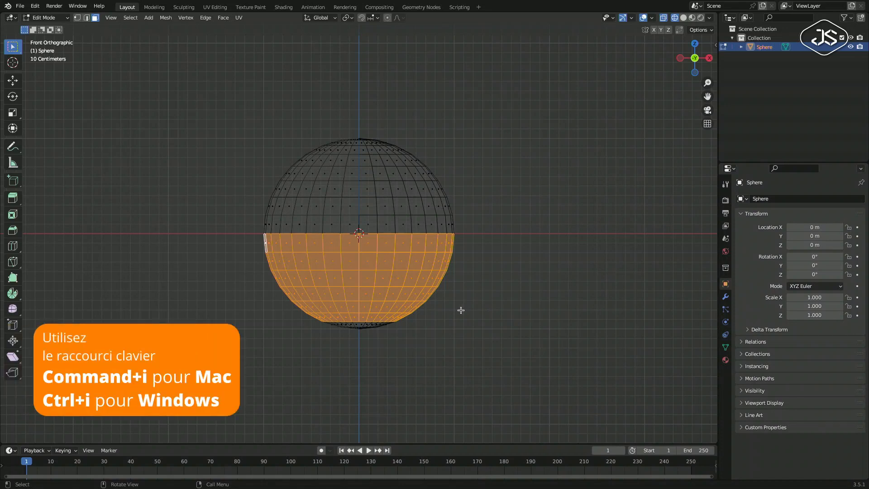
key(ctrl+i)
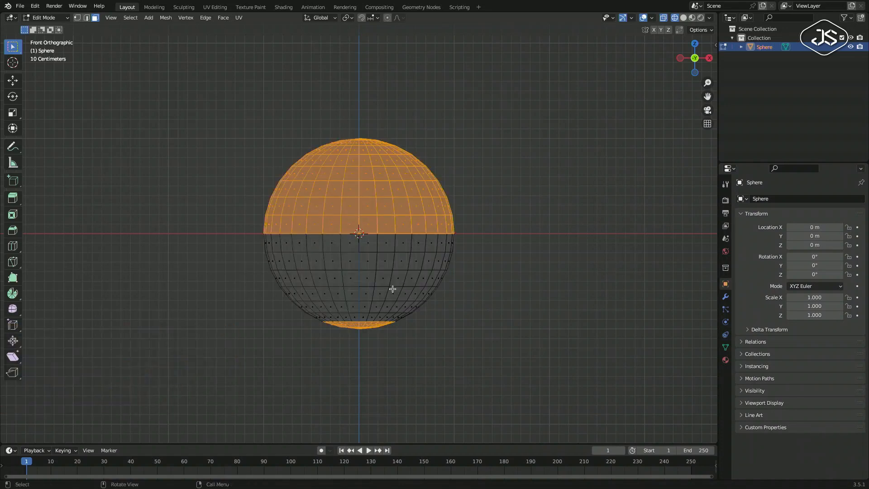
right_click(362, 175)
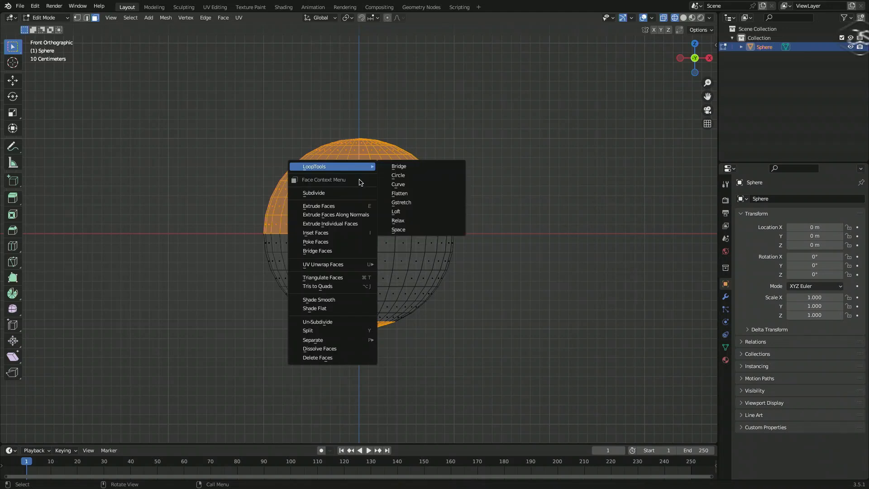
click(318, 361)
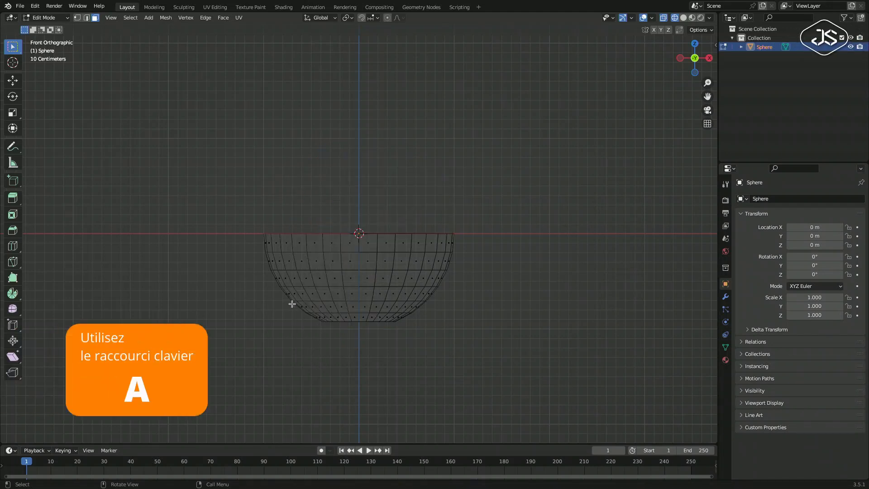
Stretch the whole remaining mesh along the Z axis to make the bowl taller, and move it down along Z.
key(a)
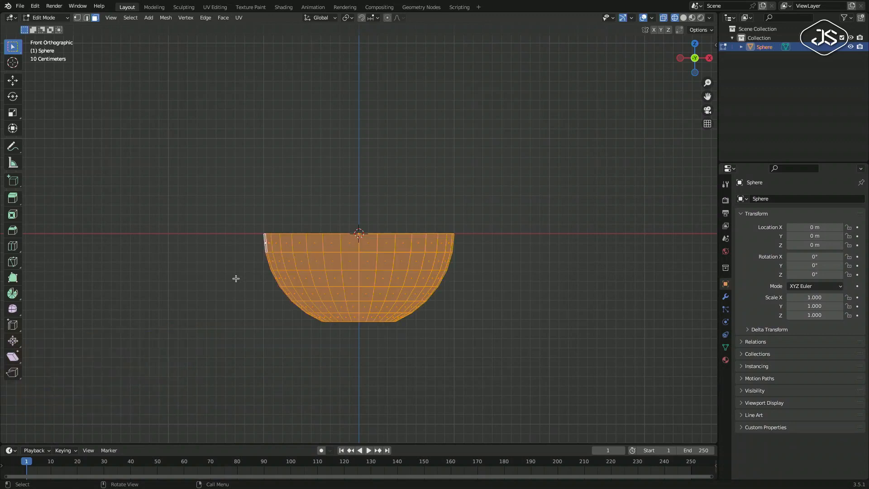
key(s)
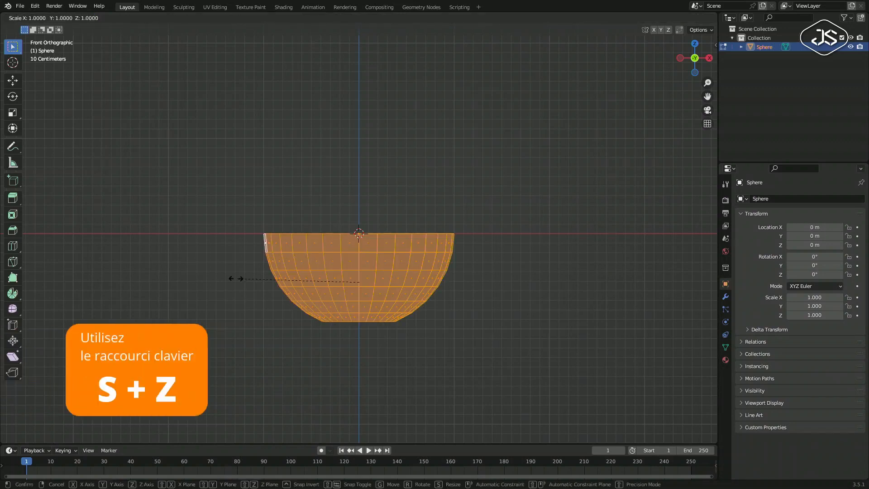
key(z)
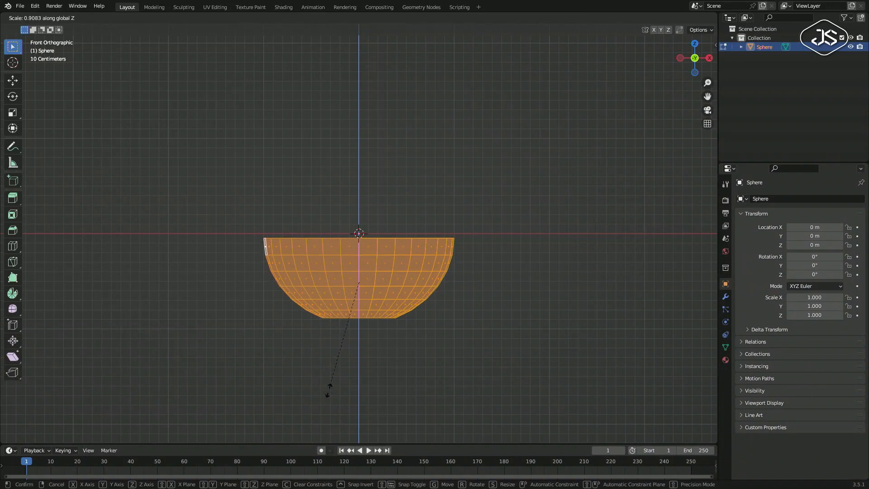
click(318, 35)
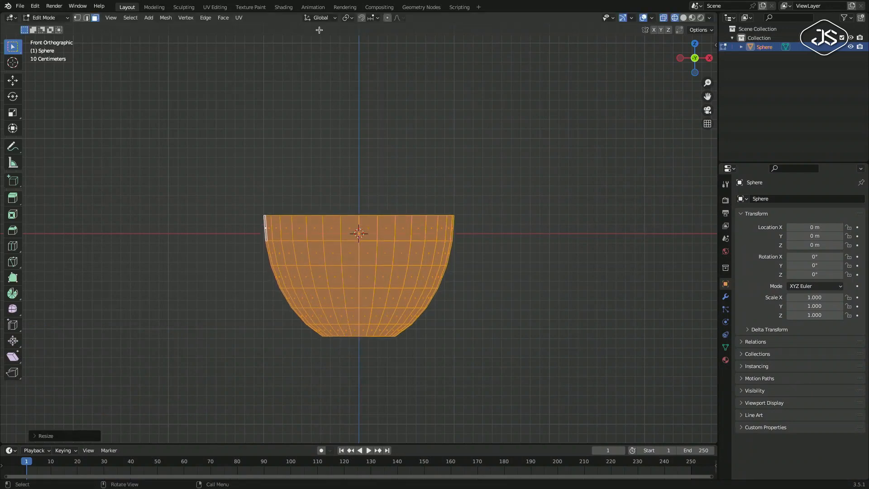
key(g)
key(z)
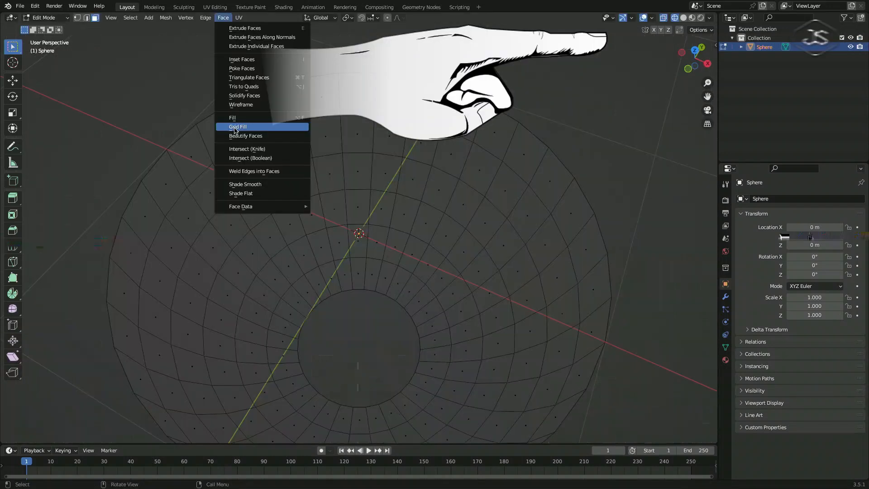
Grid Fill the round opening at the bowl's bottom from its edge loop, with the mesh shown in solid shading.
click(235, 130)
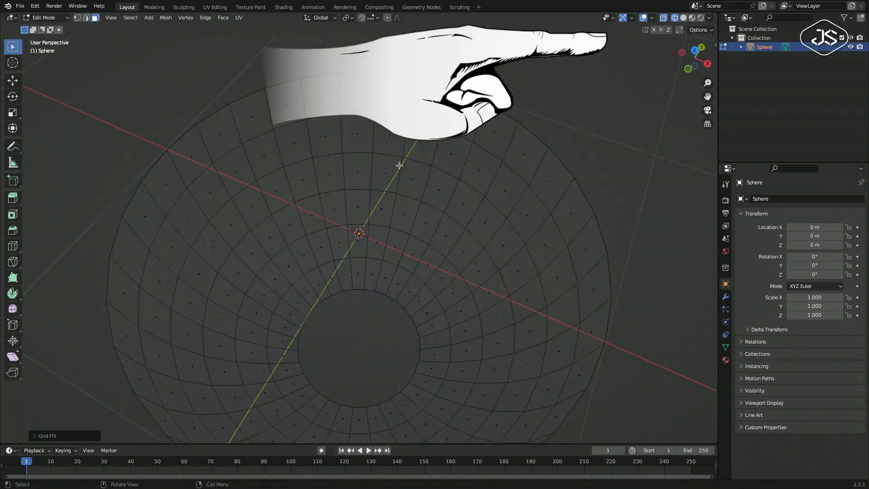
click(683, 17)
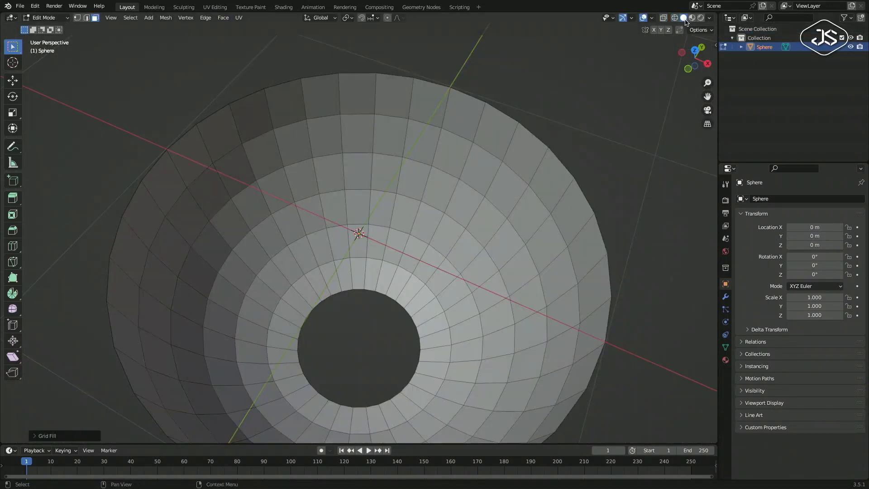
key(2)
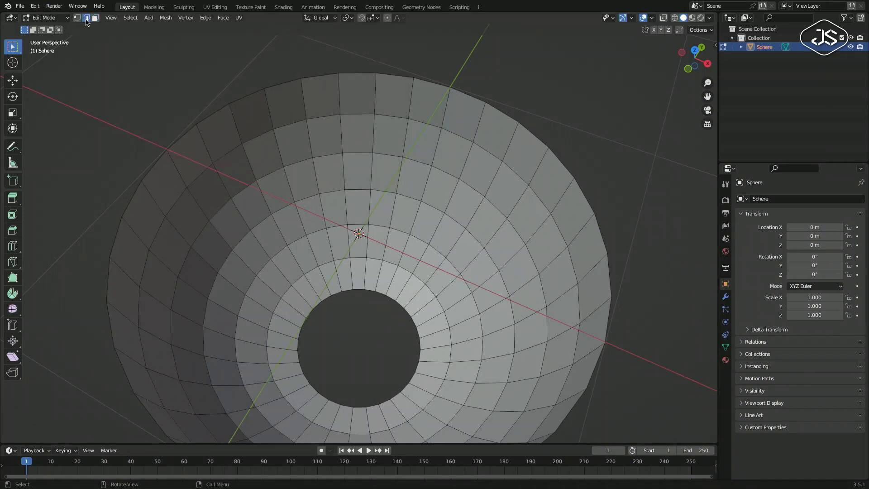
alt+click(360, 289)
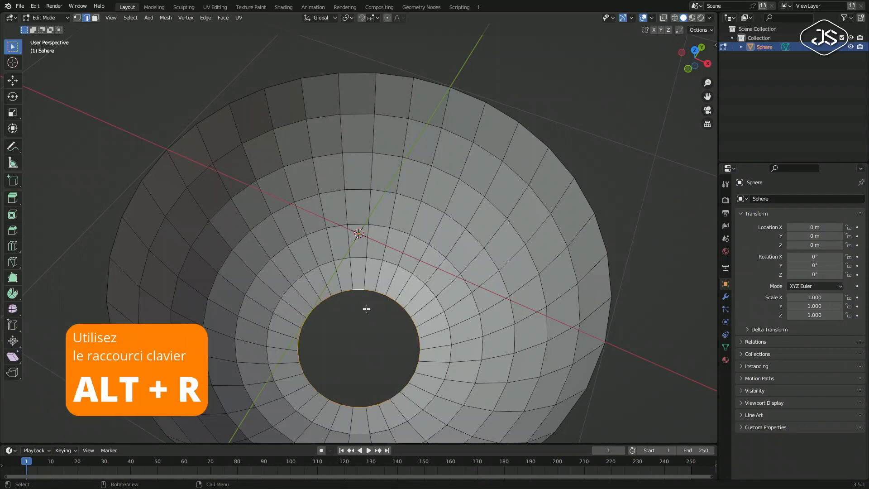
click(223, 18)
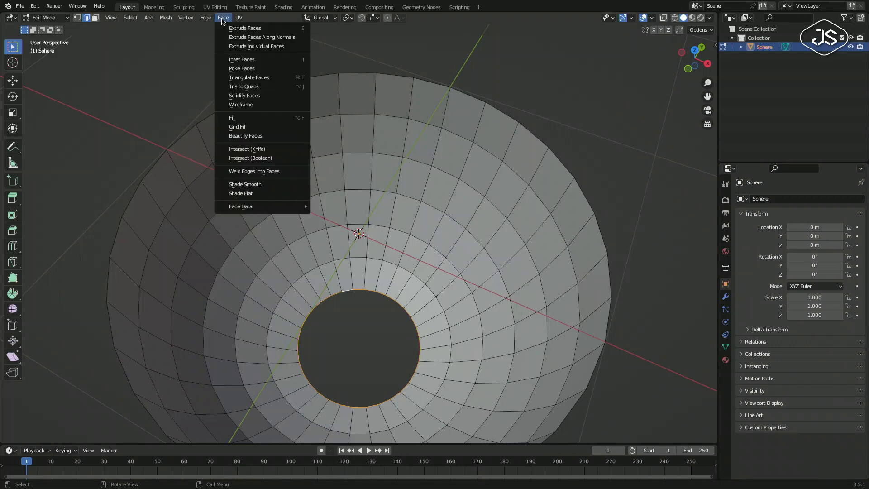
click(247, 126)
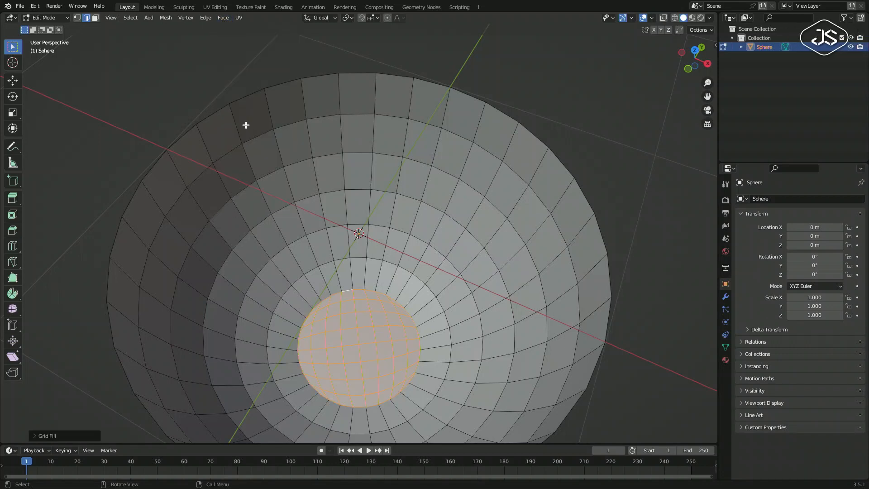
Set the Grid Fill span to 1 and its offset to 7.
click(35, 435)
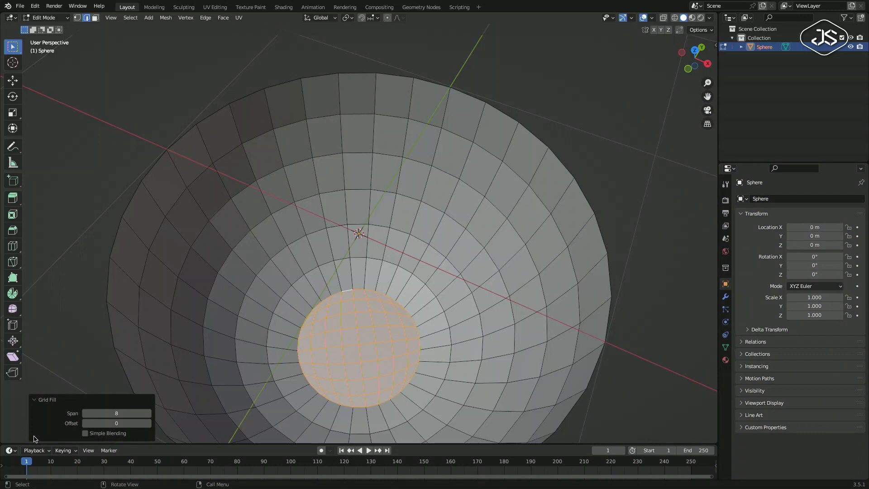
click(85, 414)
click(85, 413)
click(84, 414)
click(85, 414)
click(85, 413)
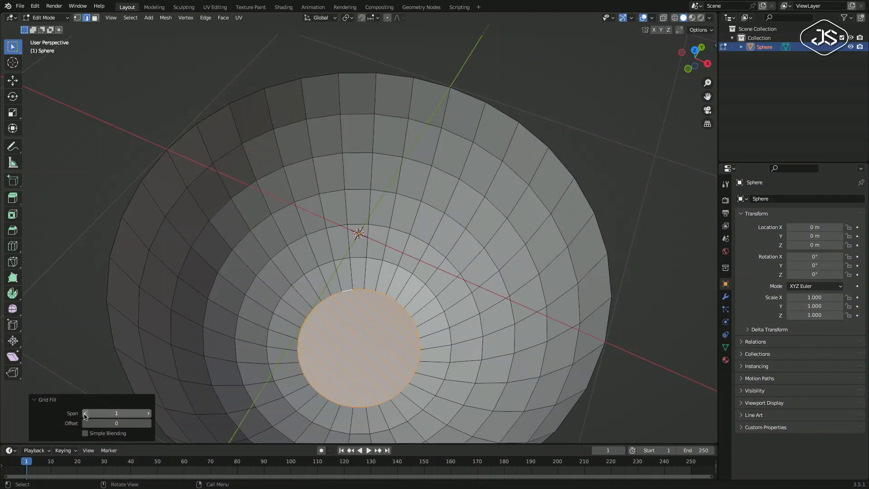
click(149, 424)
click(149, 423)
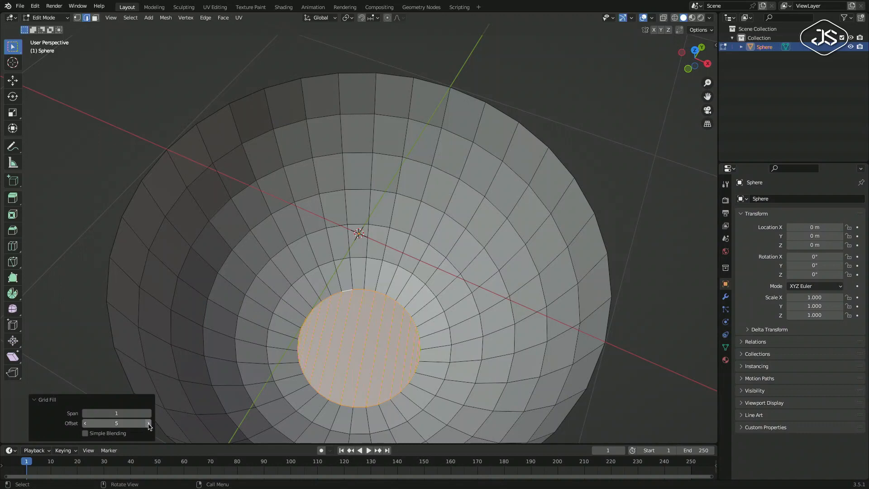
click(149, 424)
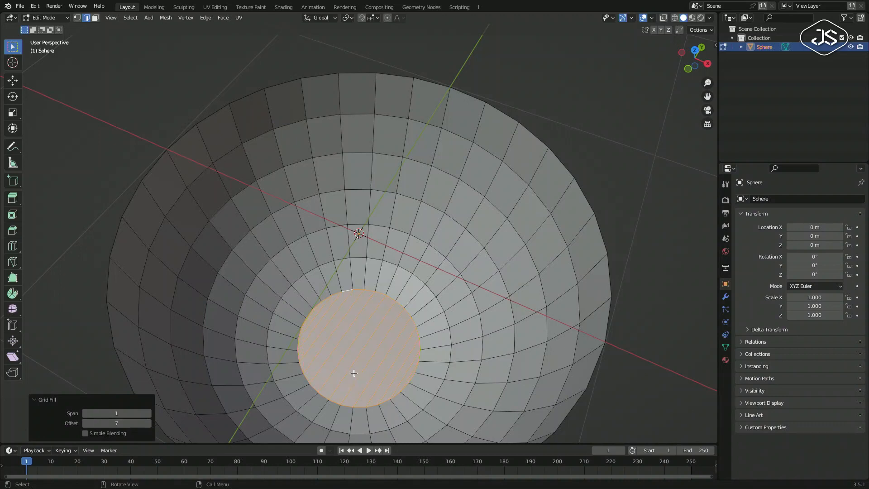
Extrude the bowl's filled bottom inward, scaling it first to 0.874 and once more almost to the centre.
key(e)
key(s)
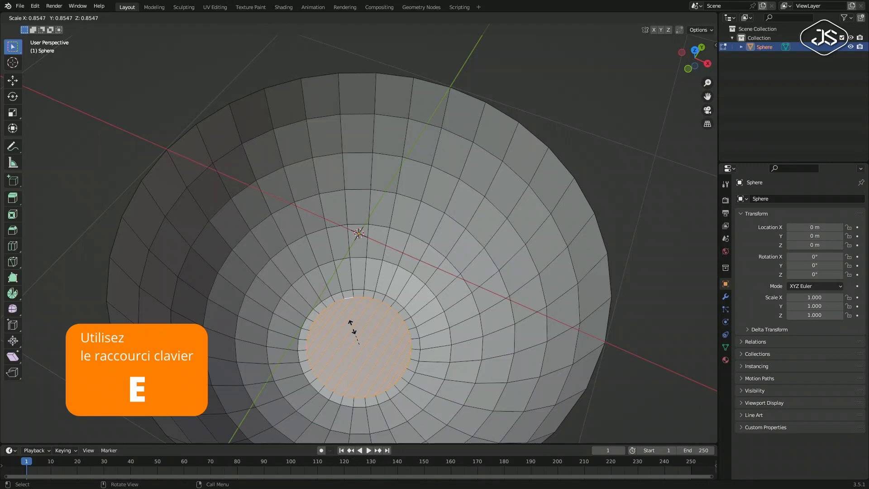
click(351, 325)
key(s)
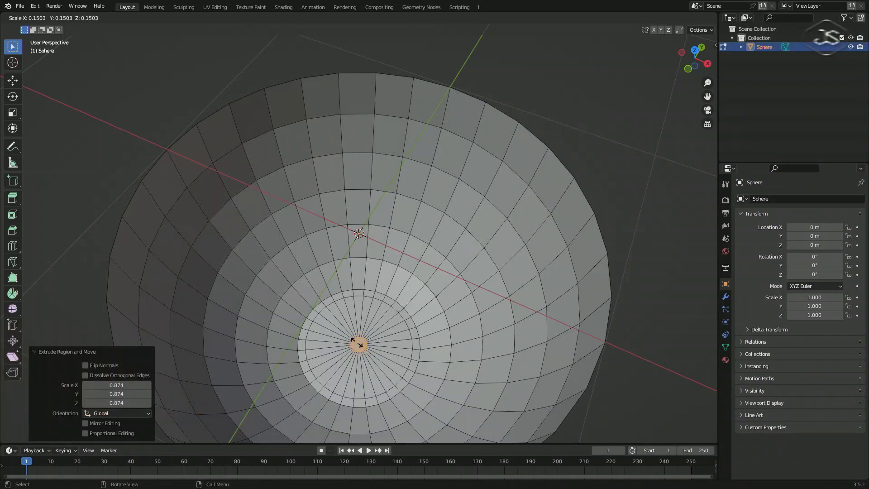
click(358, 328)
Return to Object Mode and apply Shade Smooth to the bowl.
scroll(358, 329, down, 5)
mouse_move(358, 328)
middle_down()
mouse_move(358, 202)
mouse_move(357, 329)
middle_up()
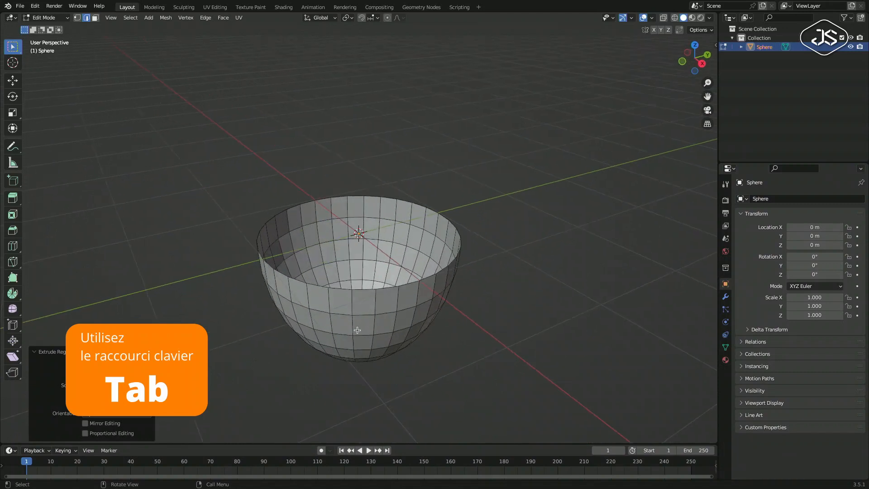
key(Tab)
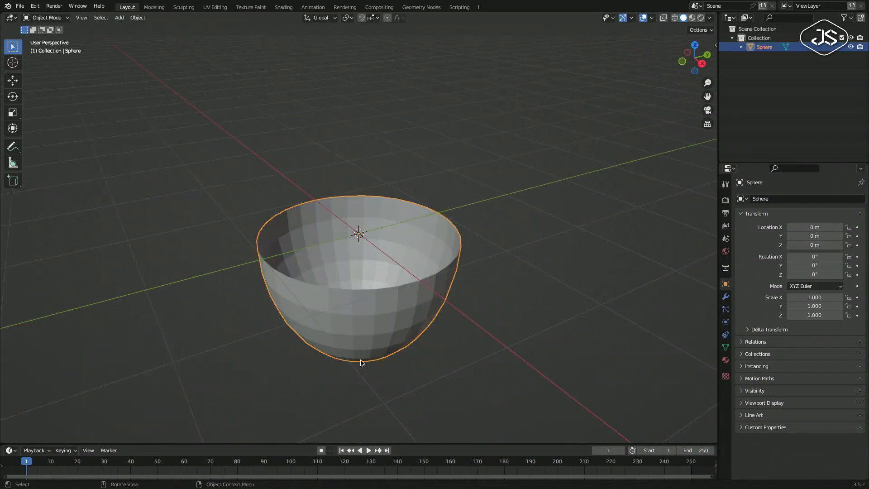
right_click(361, 304)
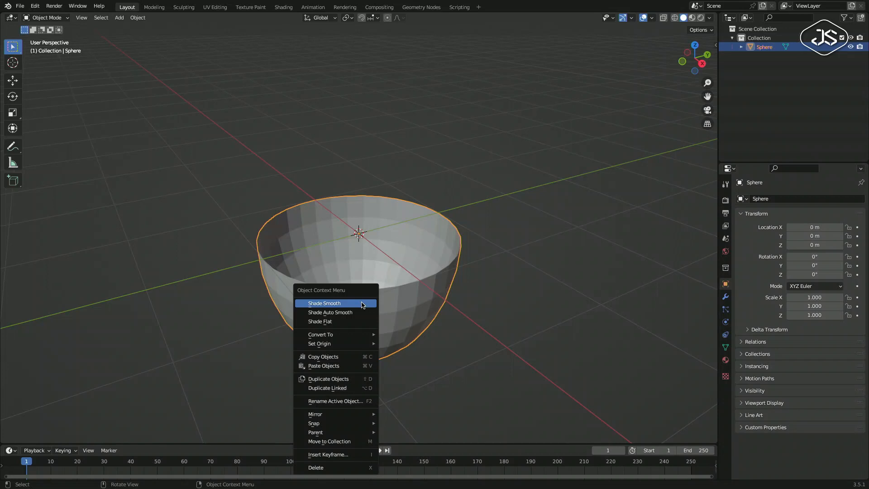
click(362, 304)
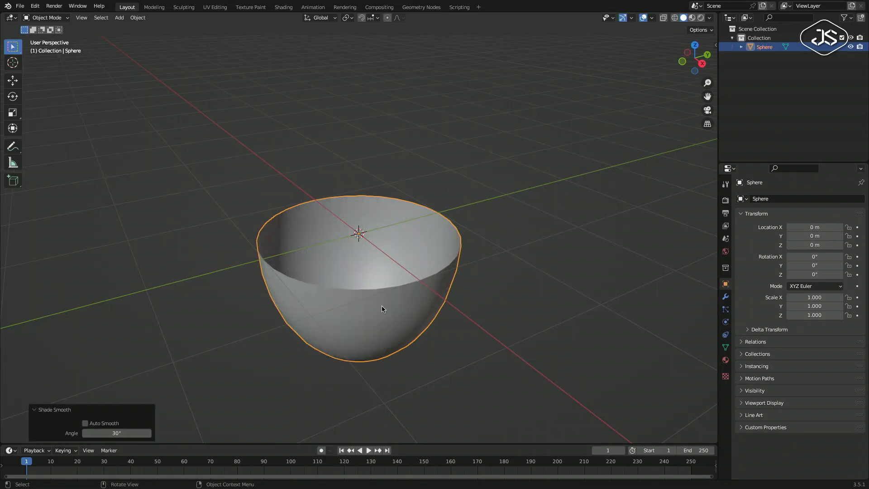
Add a Solidify modifier to the bowl and set its thickness to 0.04 m.
middle_drag(382, 306, 382, 306)
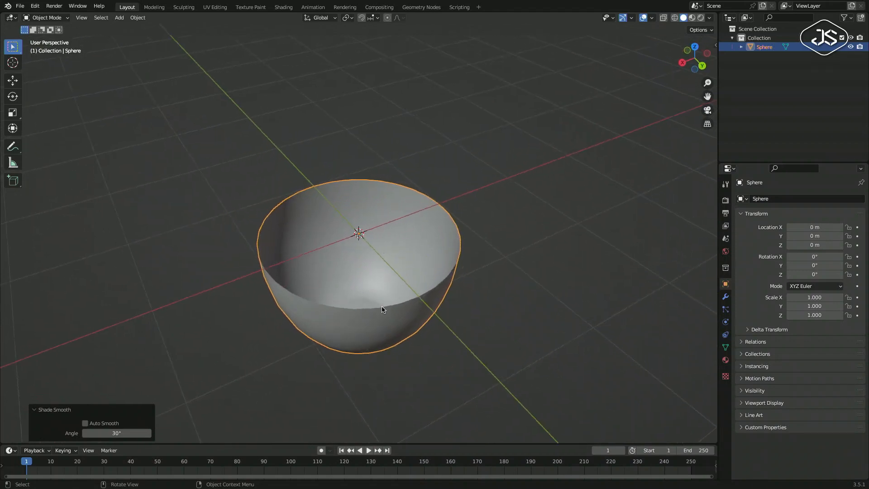
middle_drag(505, 321, 505, 321)
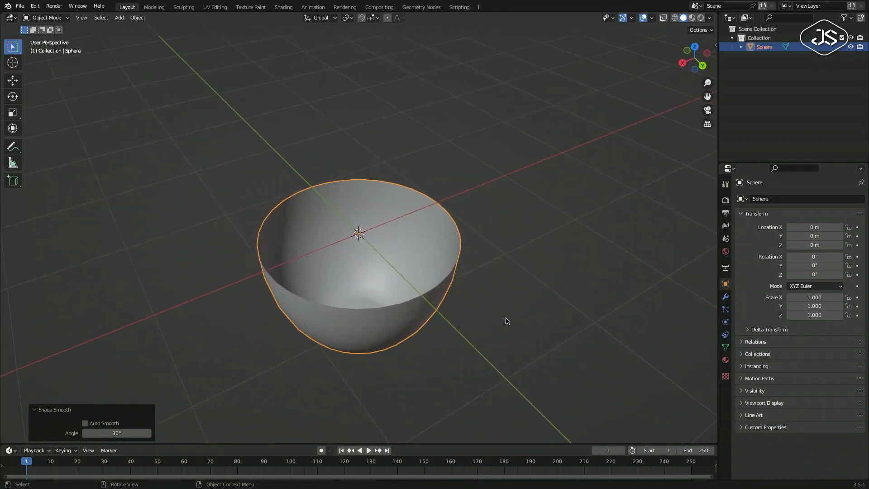
click(725, 297)
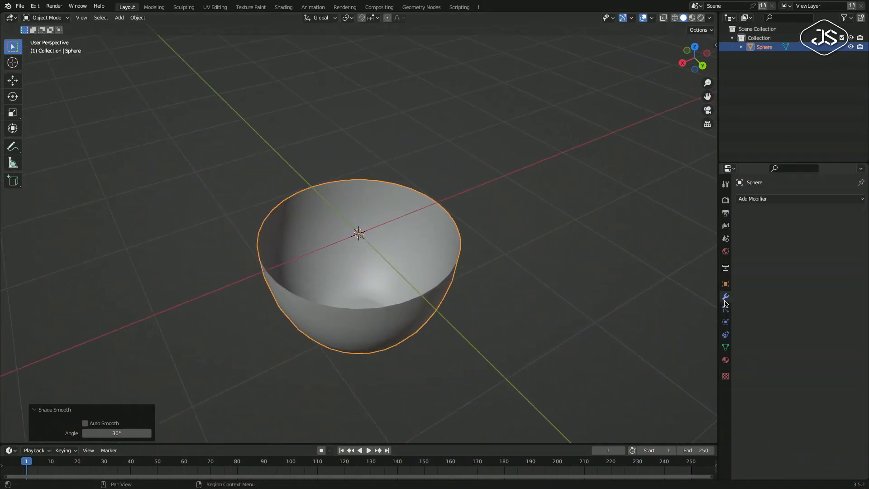
click(771, 199)
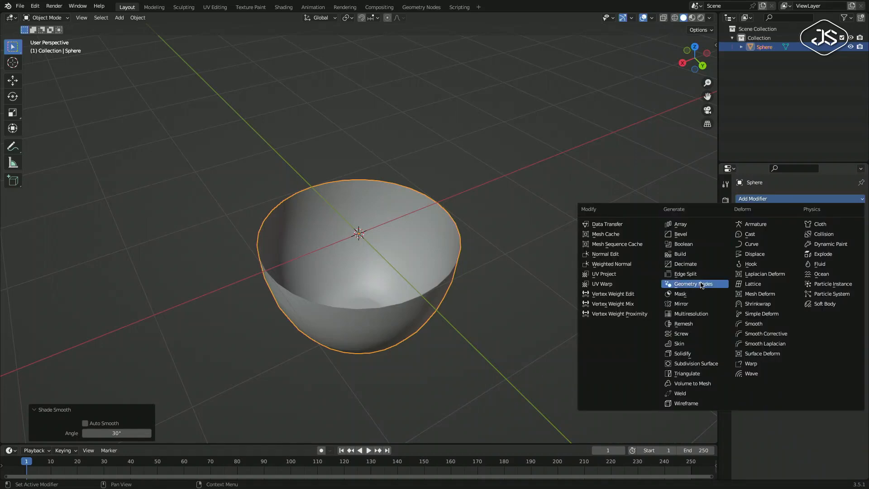
click(689, 354)
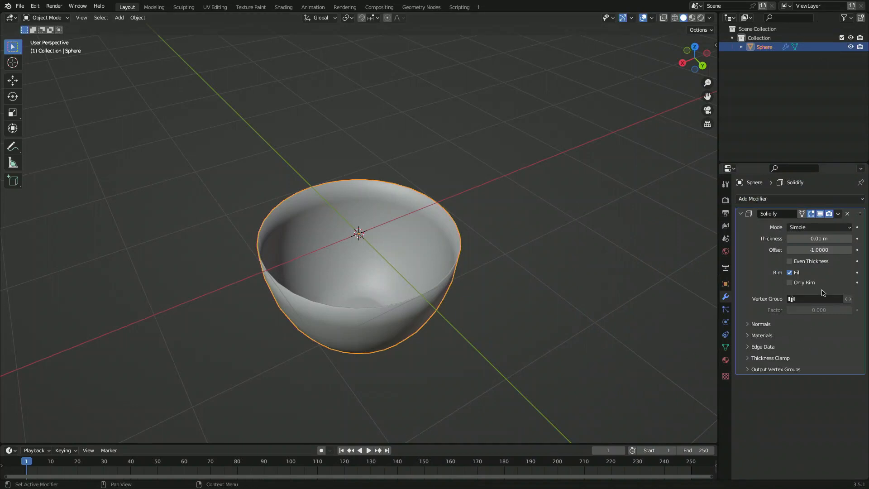
click(849, 238)
click(849, 238)
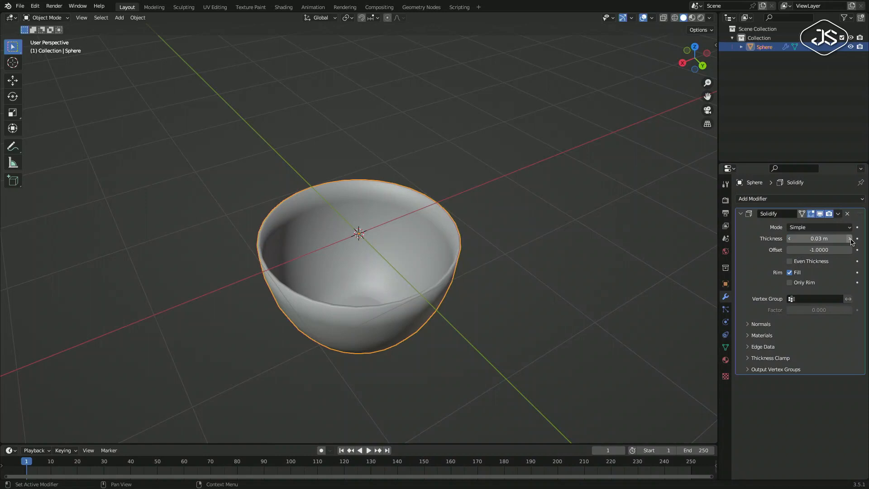
click(849, 238)
middle_drag(479, 295, 469, 271)
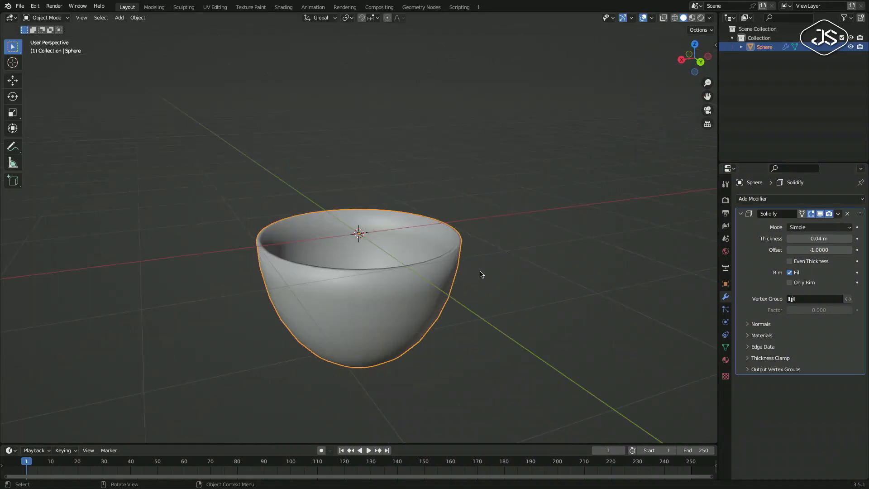
Add a Subdivision Surface modifier to the bowl, following the Solidify modifier.
click(754, 198)
click(679, 364)
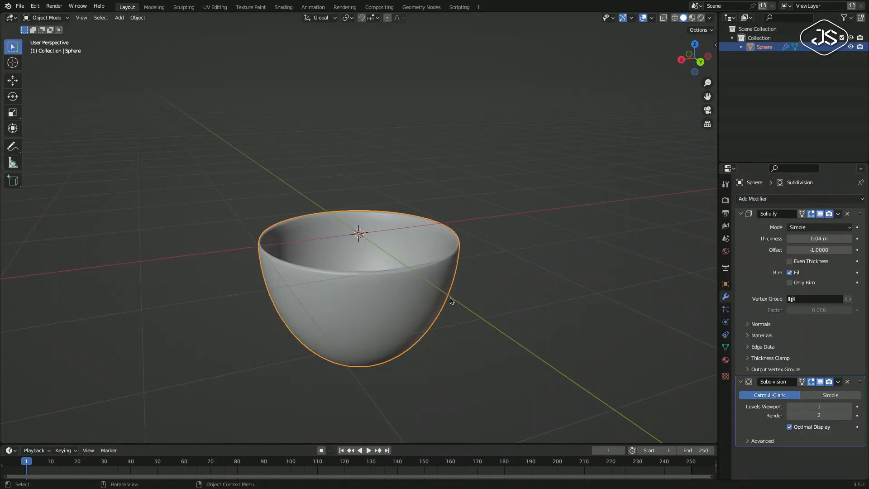
middle_drag(450, 299, 450, 298)
click(642, 18)
middle_drag(500, 223, 501, 225)
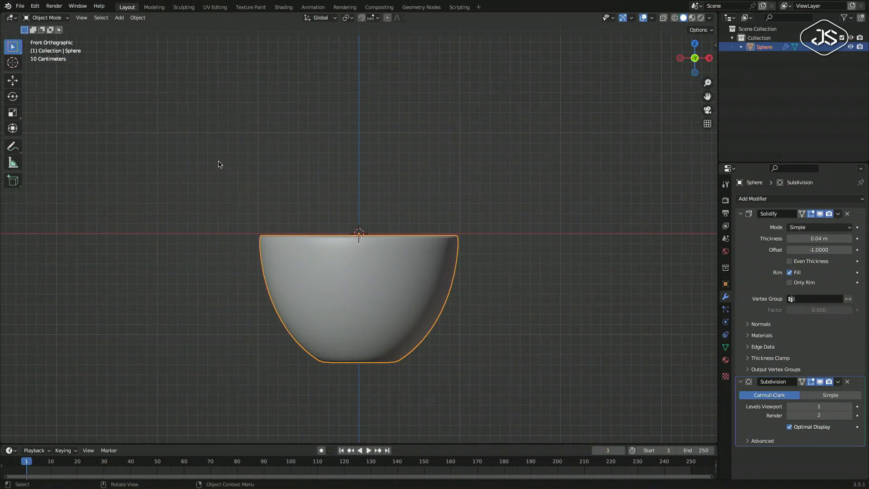
Deselect the bowl and add a Path curve at the world origin.
click(243, 189)
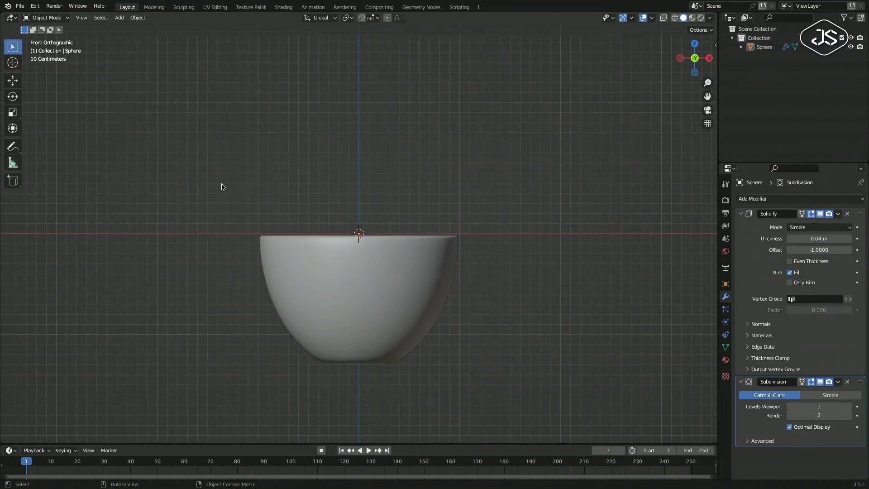
key(shift+a)
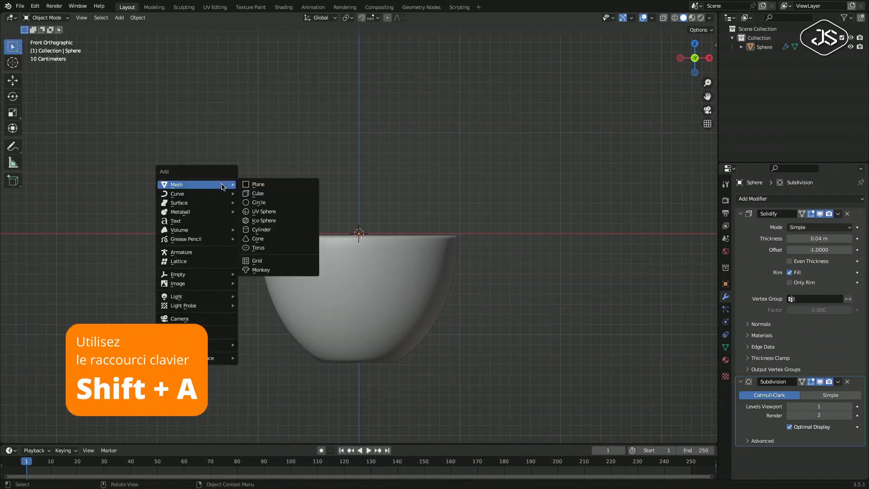
mouse_move(219, 194)
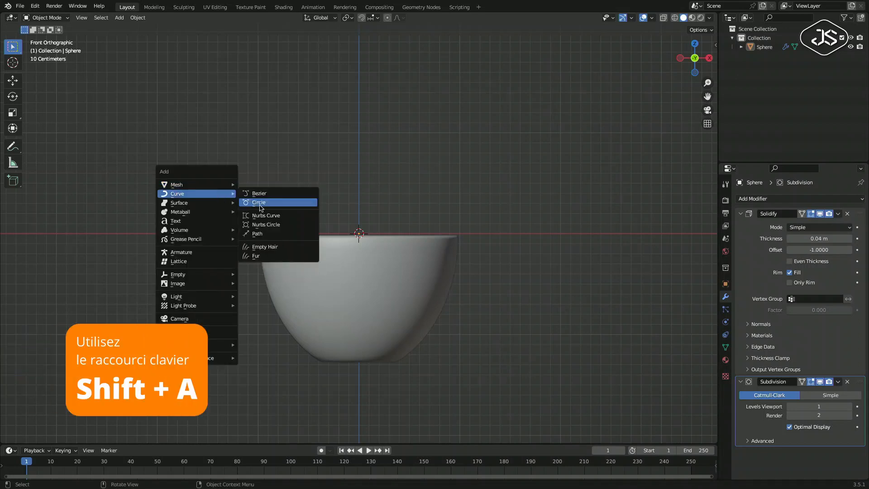
click(261, 234)
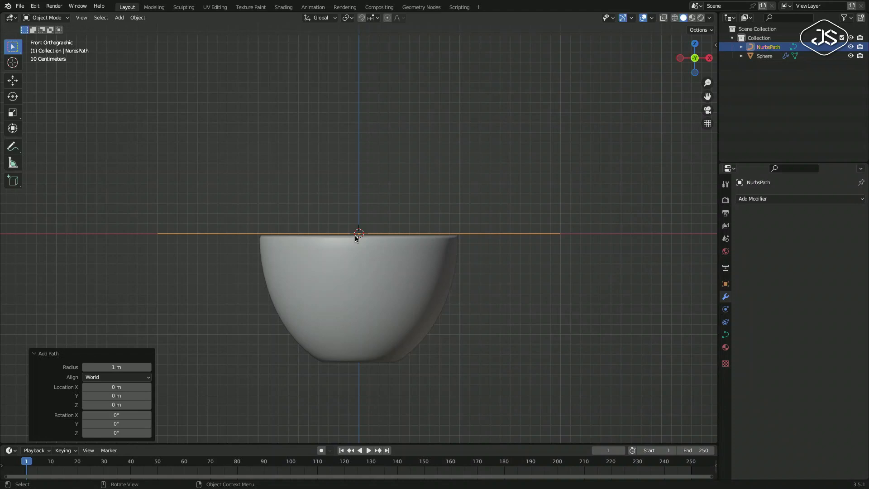
Rotate the path 90° about the global Y axis and scale it down to about 0.4.
key(r)
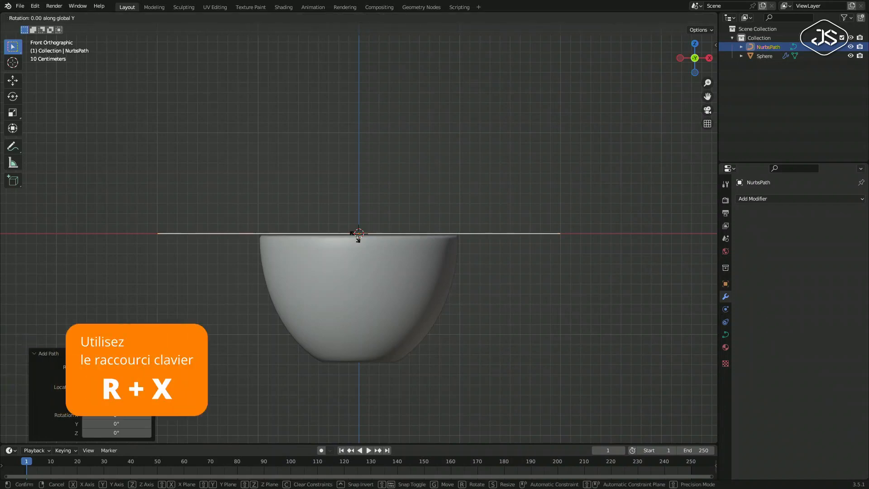
text(9)
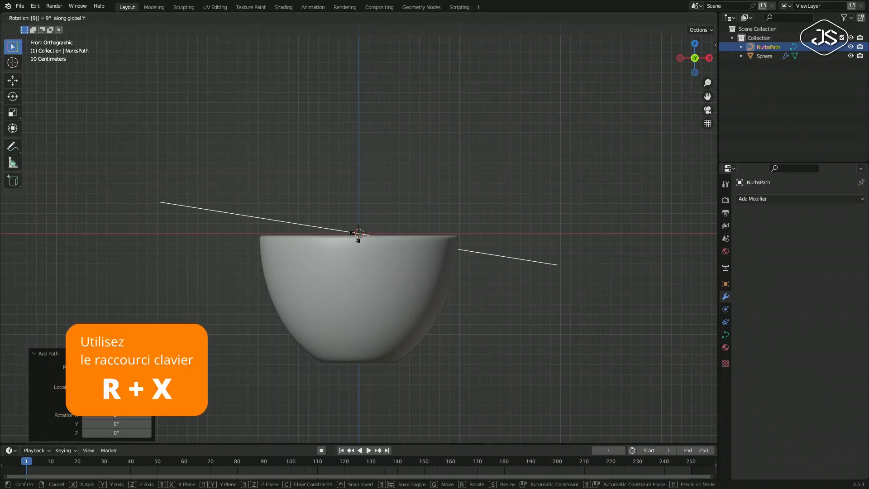
text(0)
key(Return)
key(s)
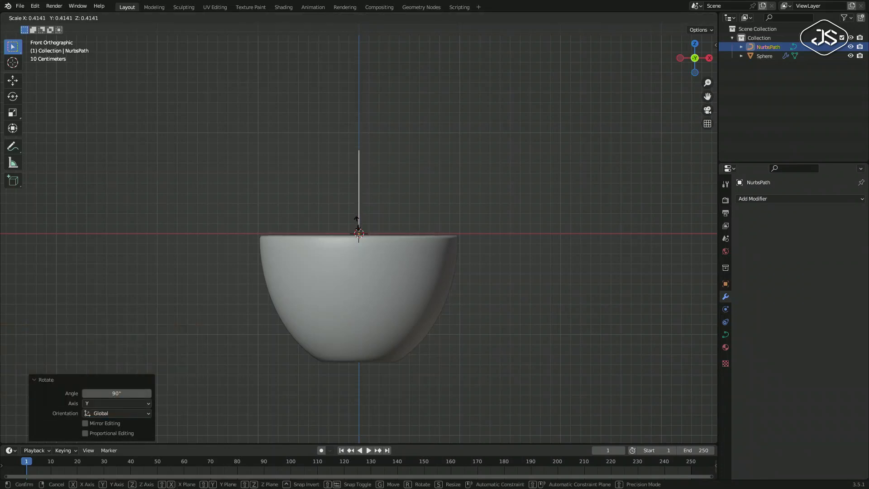
click(357, 225)
Move the path along positive X to just outside the bowl, and lower it about 0.29 m along Z.
key(g)
key(x)
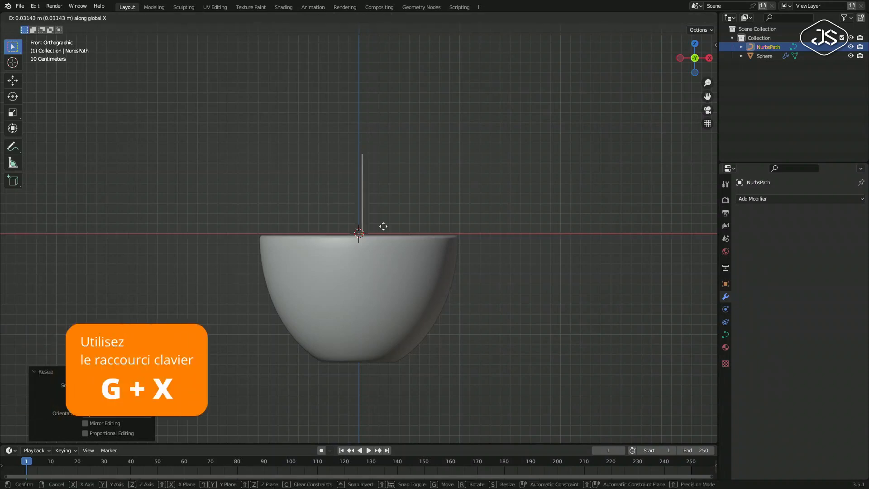
click(521, 243)
key(g)
key(z)
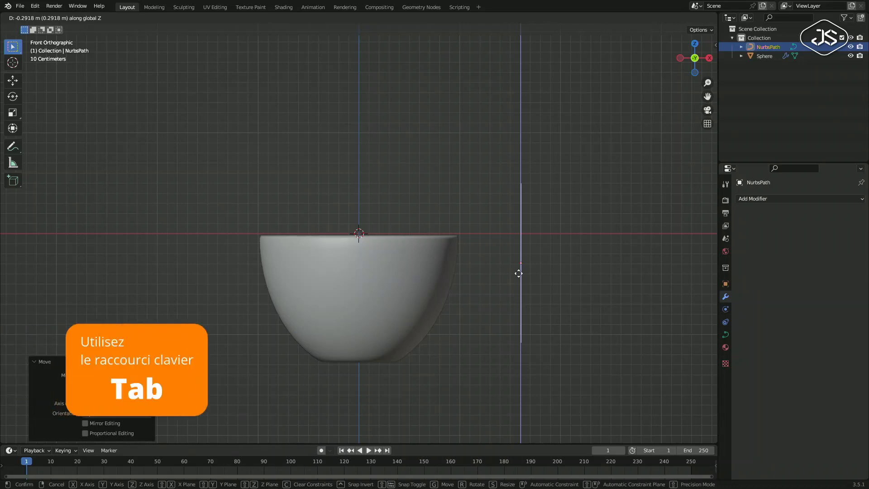
click(518, 273)
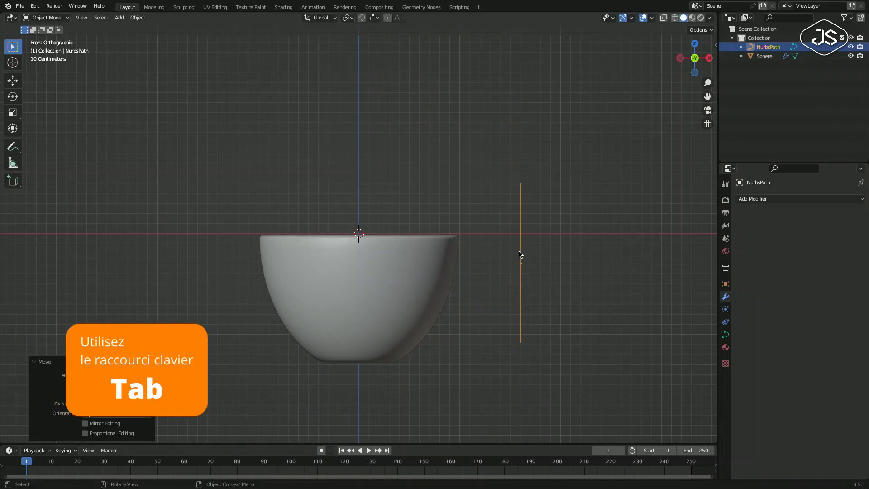
In Edit Mode, move the path's lowest control point about -1.08 m along X into the bowl's lower wall.
key(Tab)
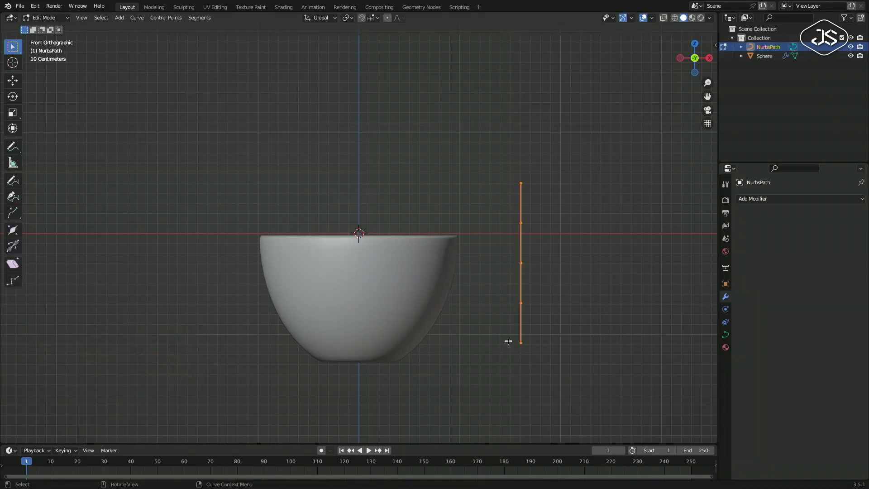
drag(509, 336, 542, 354)
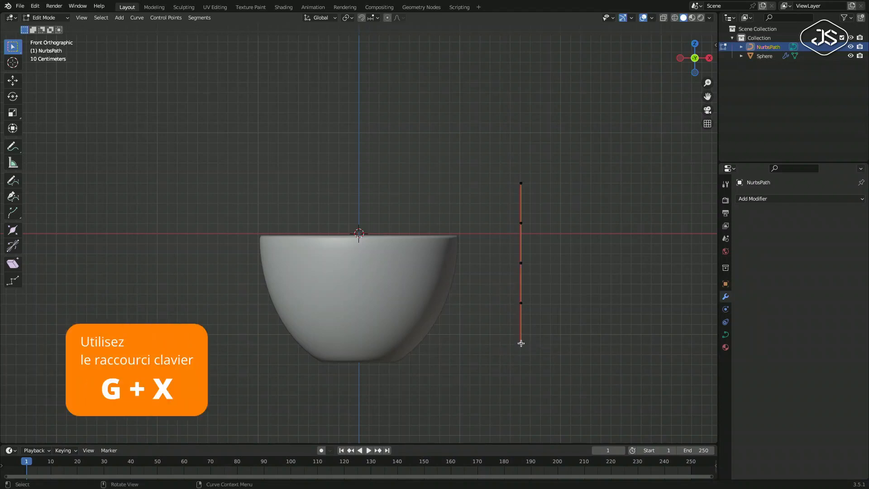
key(g)
key(x)
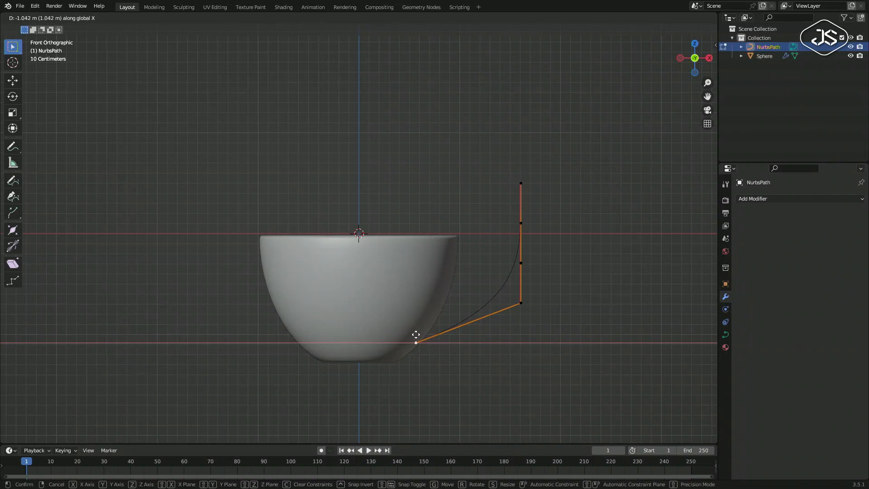
click(412, 333)
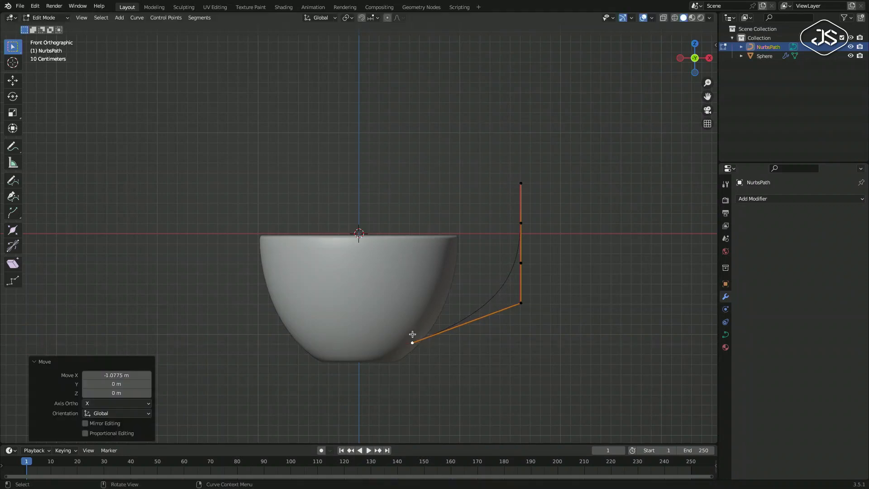
Move the path's top control point about -0.79 m along X and -0.75 m along Z into the bowl's upper wall, and return to Object Mode.
click(511, 172)
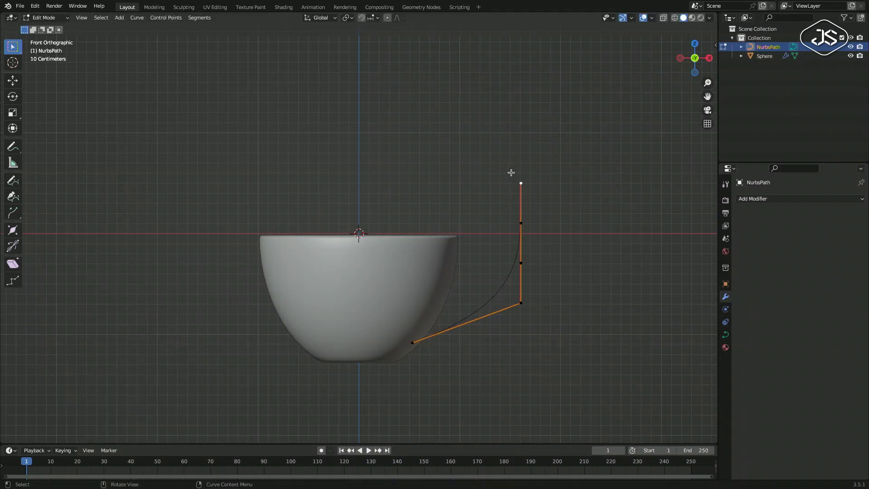
key(g)
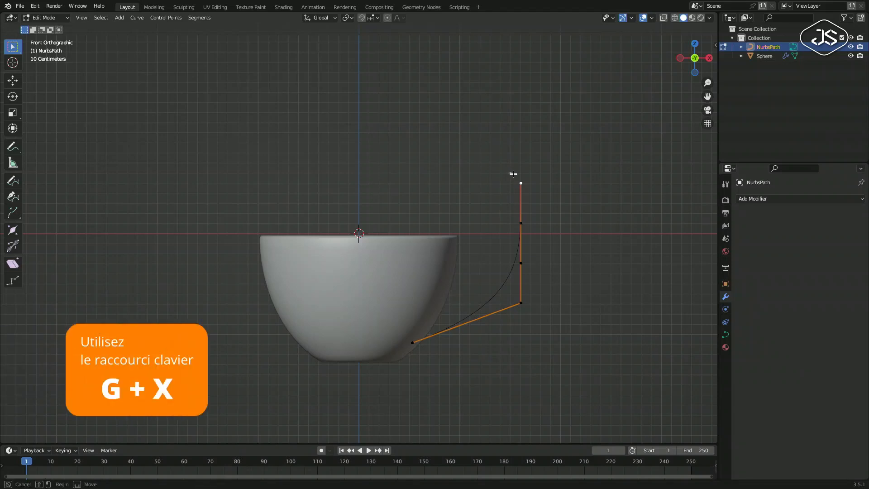
key(g)
key(x)
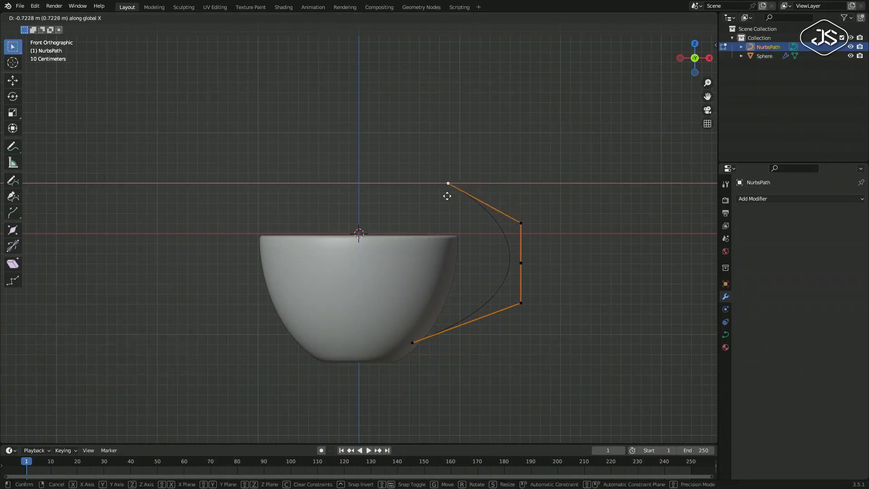
click(441, 196)
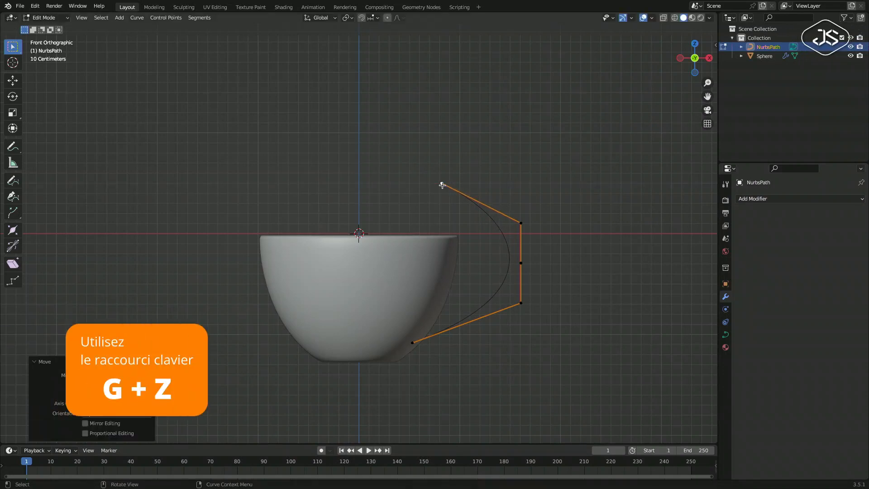
key(g)
key(z)
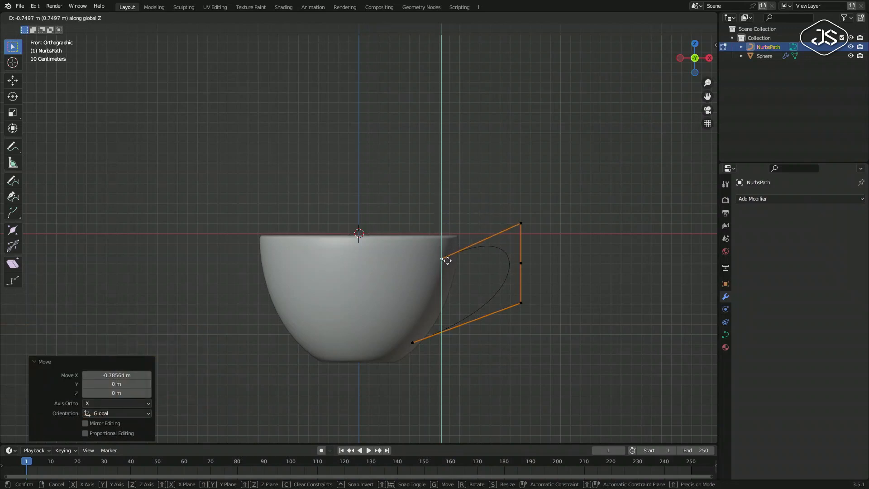
click(447, 260)
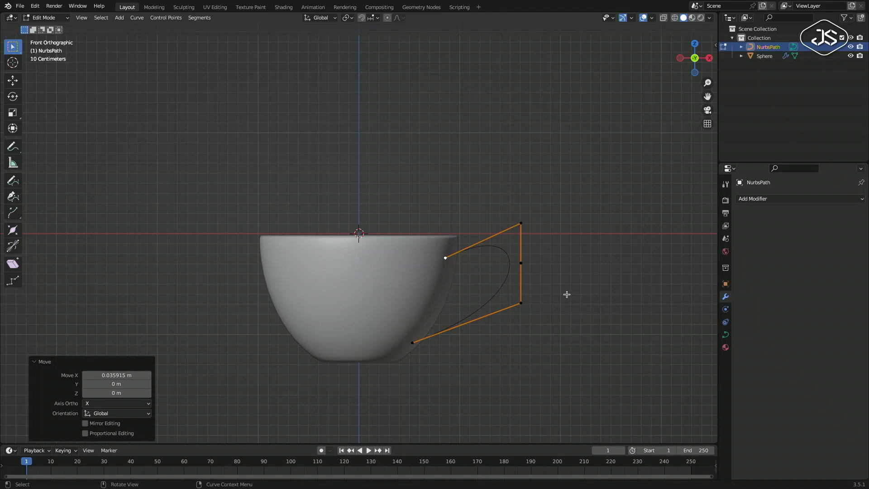
key(Tab)
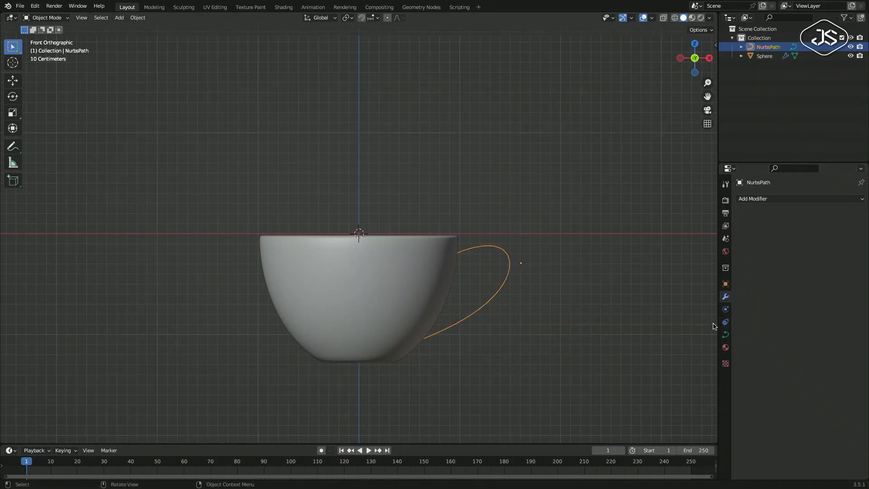
Give the handle path a round bevel with a depth of 0.09 m in its curve geometry settings.
click(725, 335)
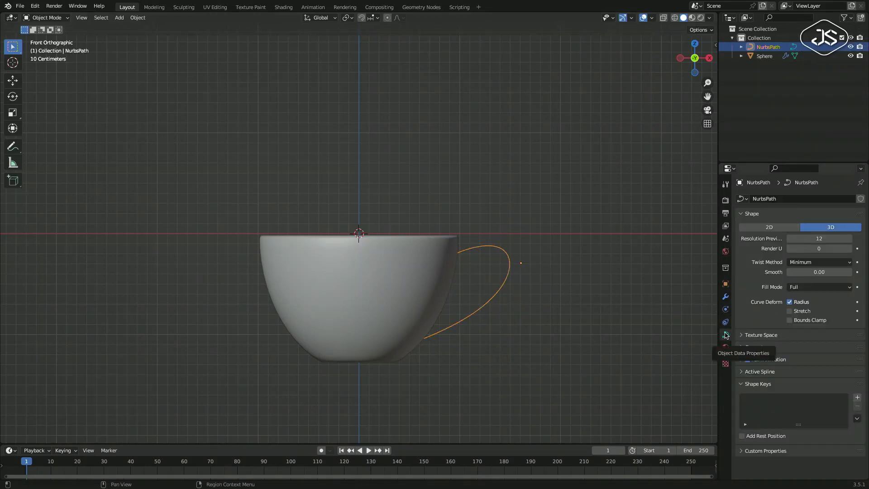
click(742, 348)
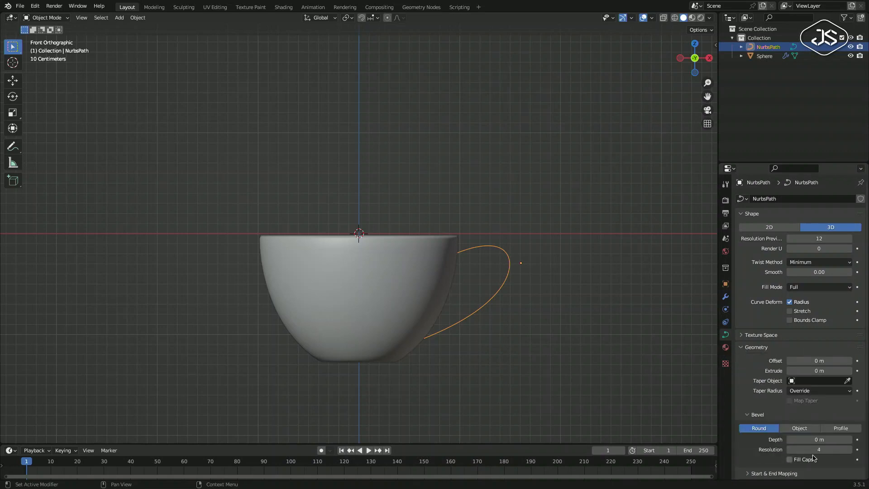
click(848, 439)
click(849, 439)
click(848, 439)
click(849, 439)
click(849, 440)
click(848, 439)
click(849, 439)
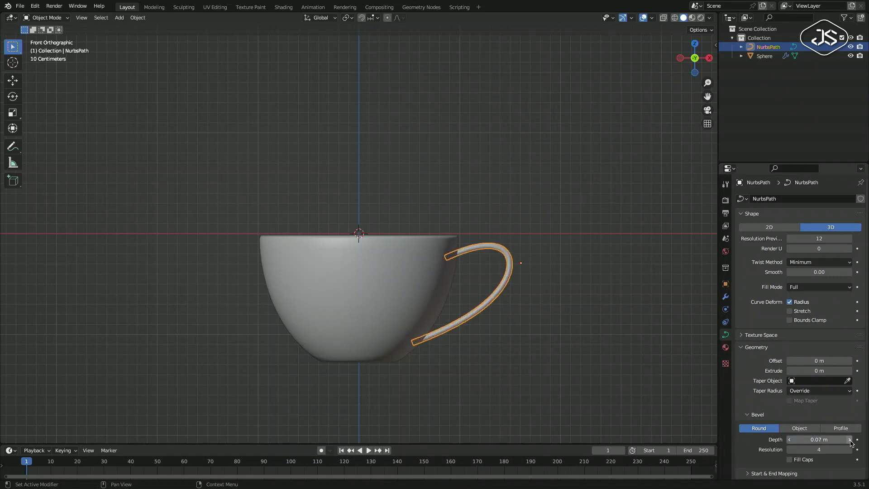
click(849, 439)
click(848, 439)
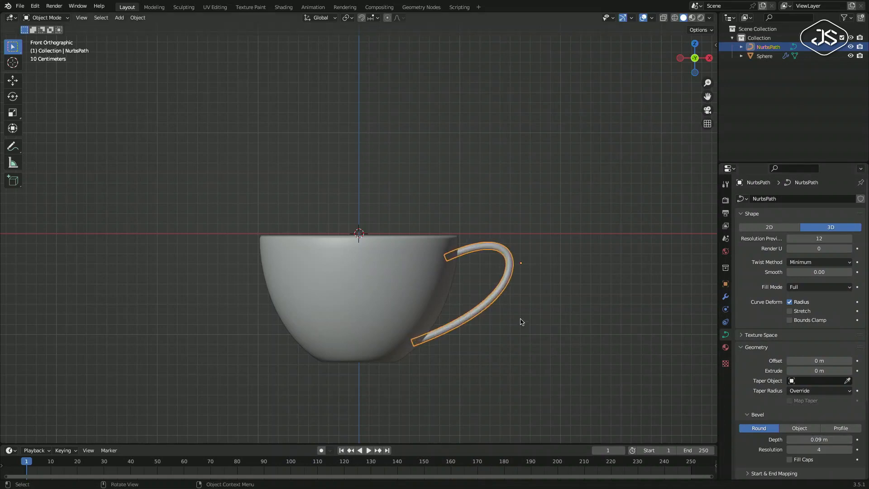
middle_drag(520, 322, 491, 297)
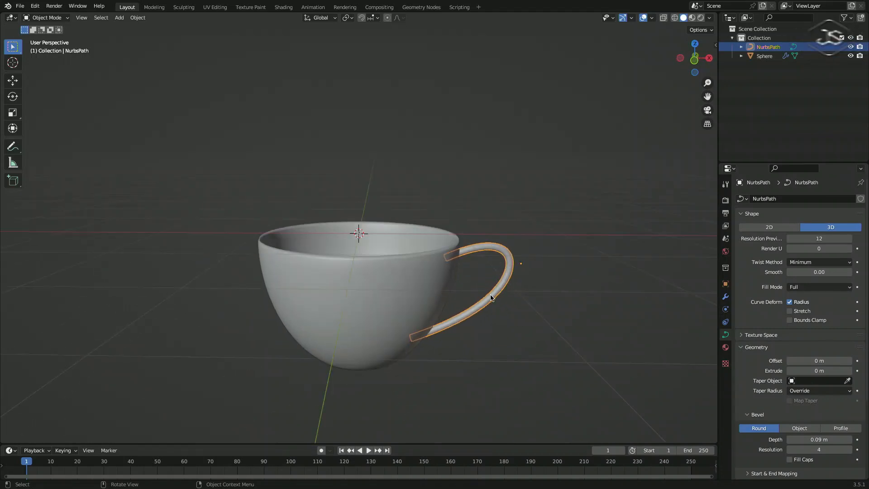
Convert the beveled handle curve to a mesh and enter Edit Mode on it.
click(138, 18)
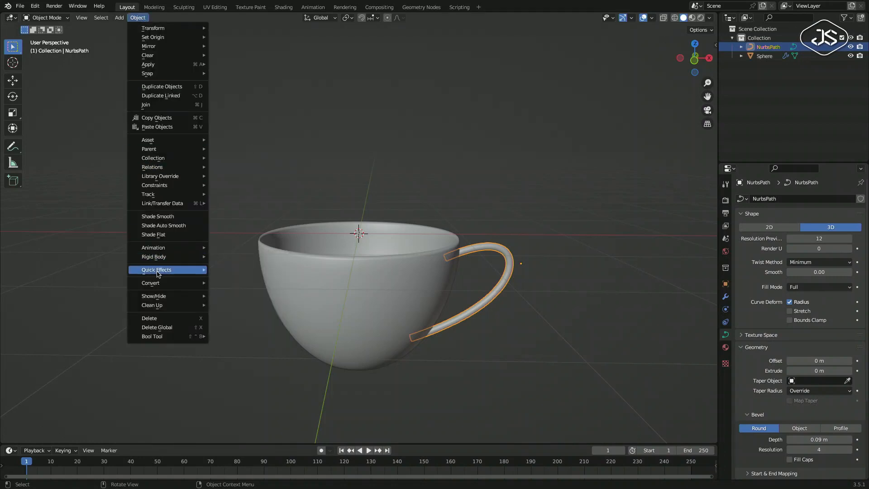
mouse_move(157, 283)
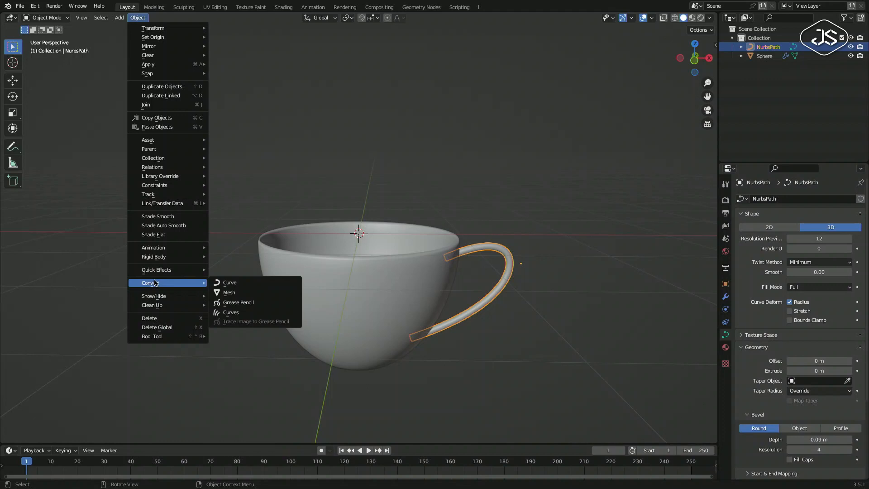
click(227, 293)
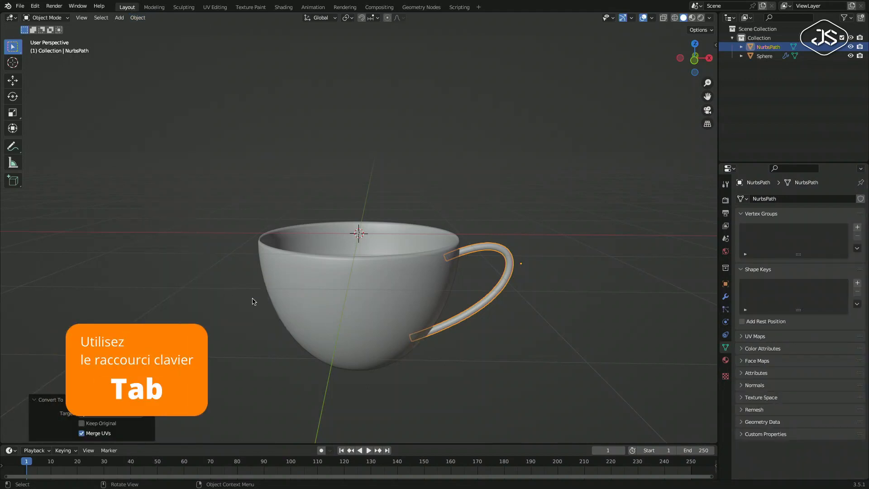
key(Tab)
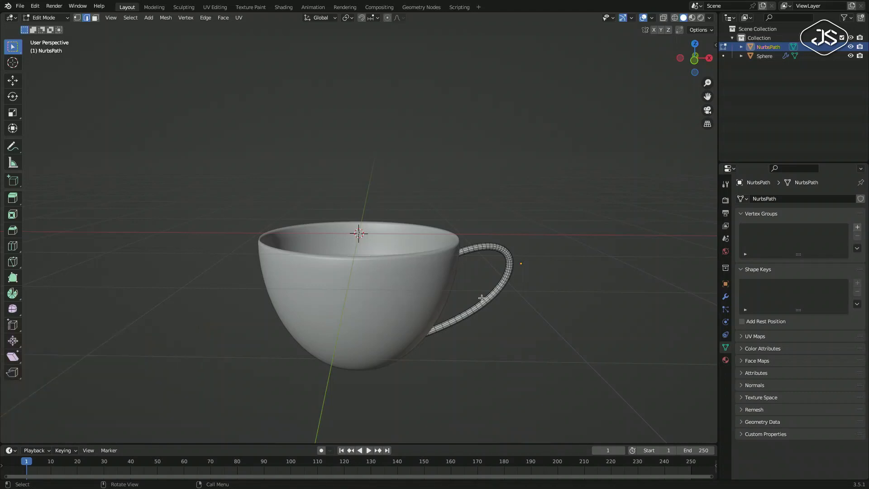
In front view with X-ray on, shift the handle's second edge loop from its upper end slightly along positive X toward the bowl wall.
middle_drag(487, 299, 487, 299)
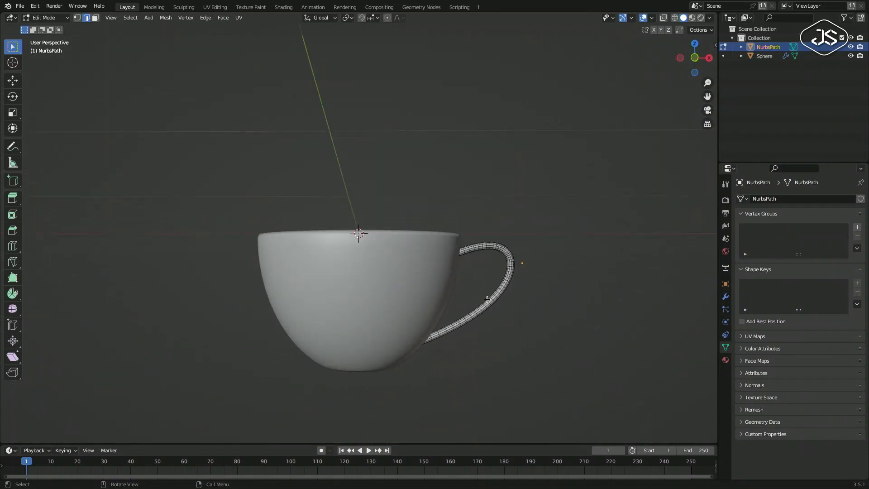
key(KP_1)
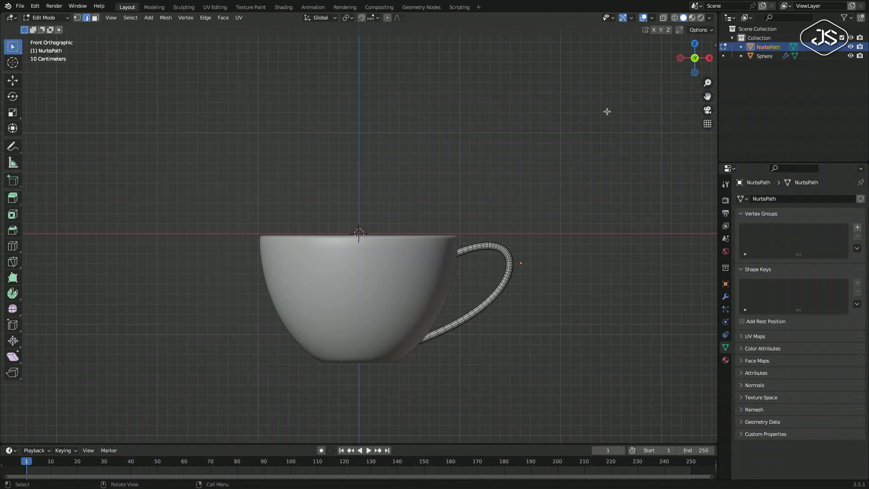
click(663, 18)
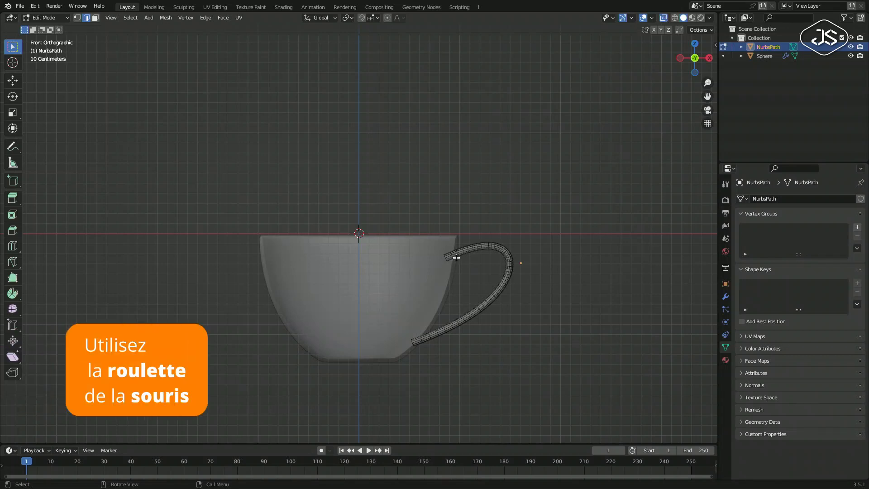
scroll(455, 257, up, 4)
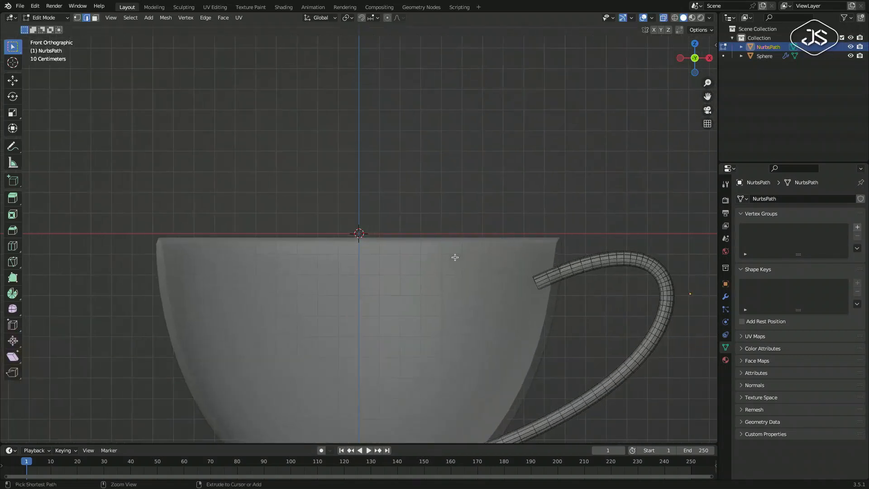
shift+scroll(454, 257, right, 6)
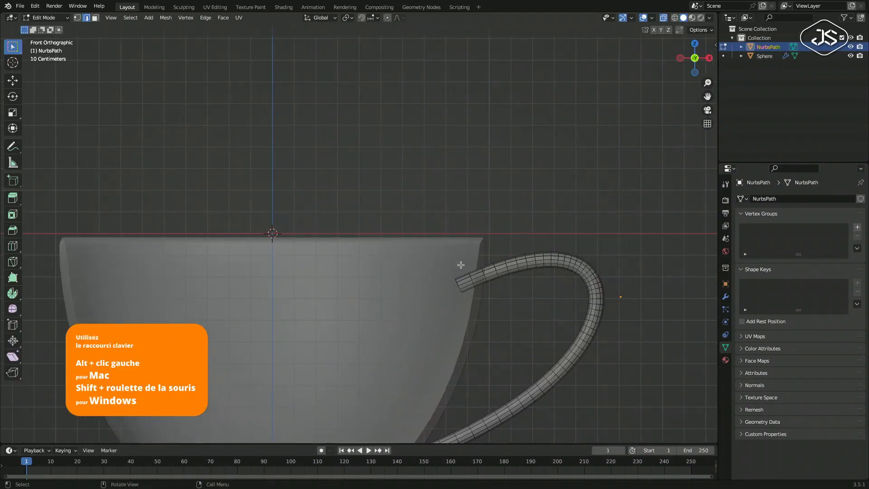
scroll(460, 265, up, 5)
shift+scroll(459, 265, right, 5)
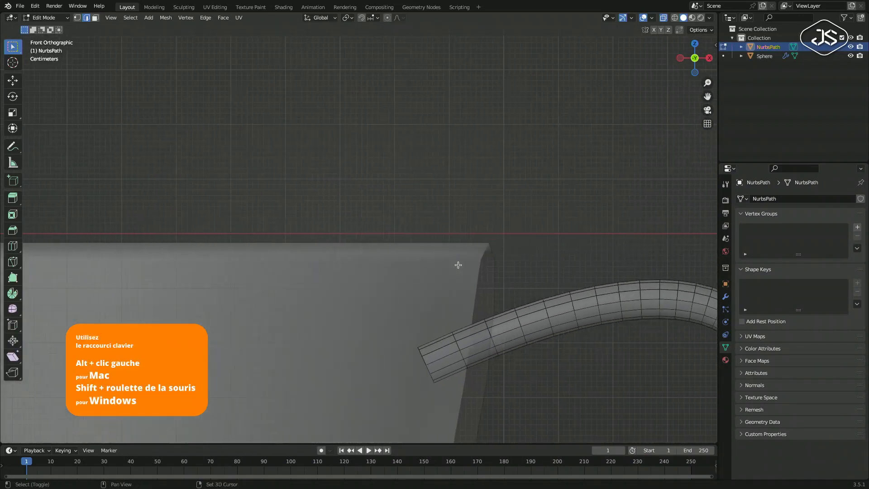
shift+scroll(458, 264, right, 1)
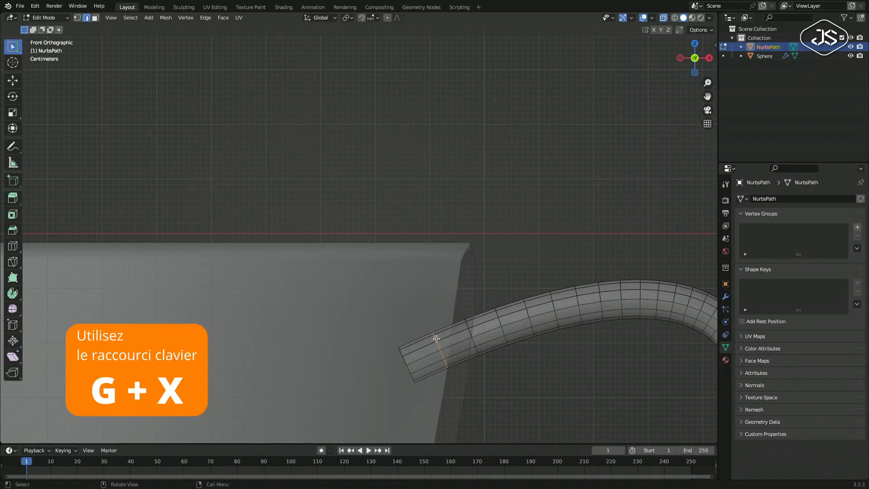
key(g)
key(x)
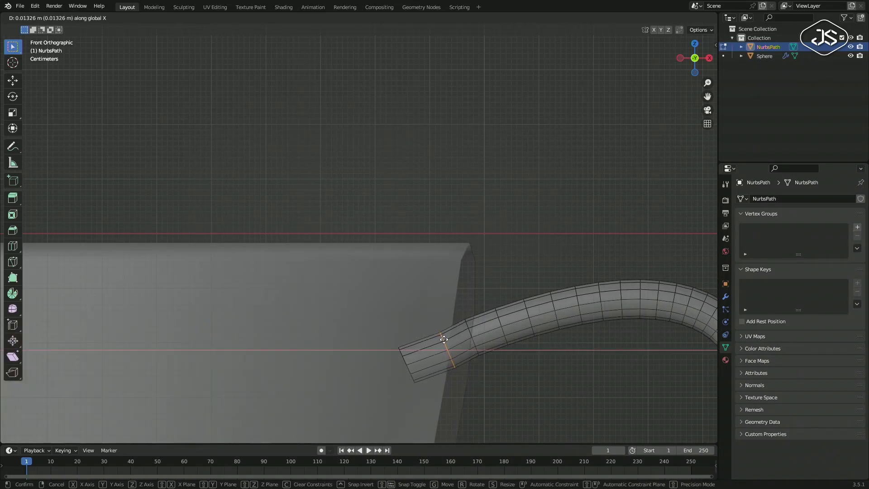
click(446, 342)
Rotate that upper edge loop about 30° to match the wall's slope, enlarge it slightly, and adjust its height along Z.
key(r)
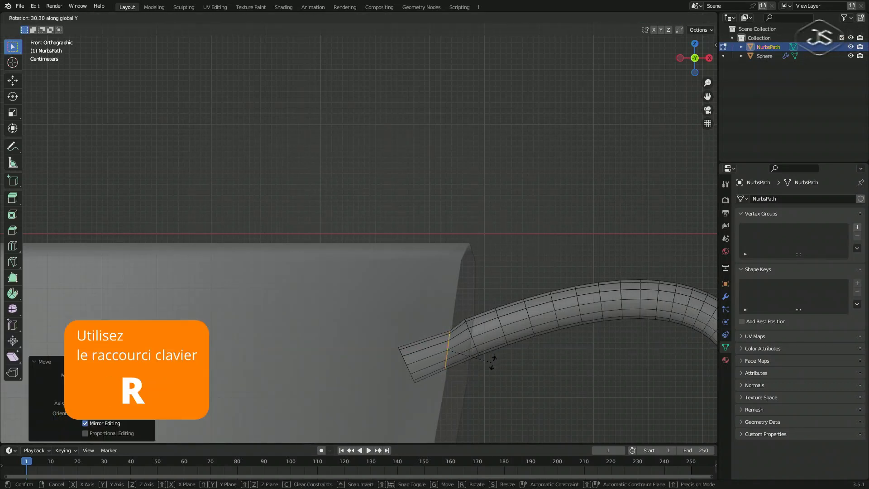
click(455, 340)
key(s)
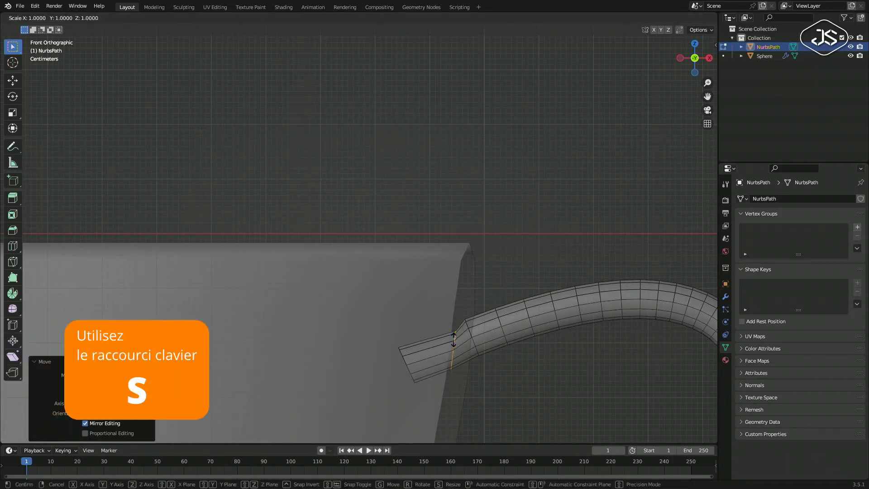
click(455, 337)
key(g)
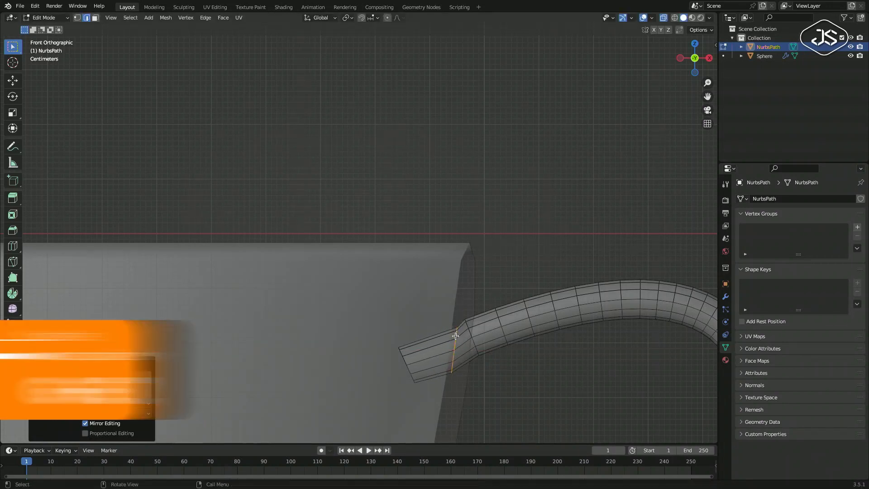
key(z)
click(456, 337)
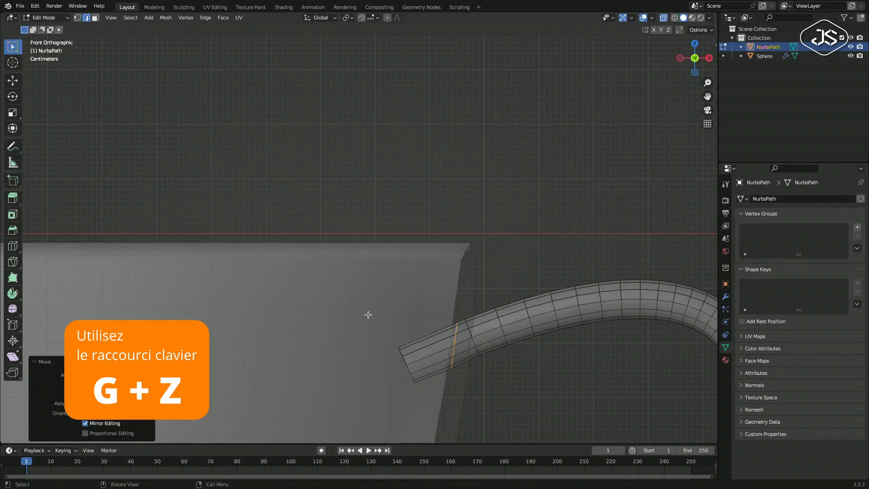
Delete the ring of faces at the handle's upper end that protrudes inside the bowl.
click(95, 19)
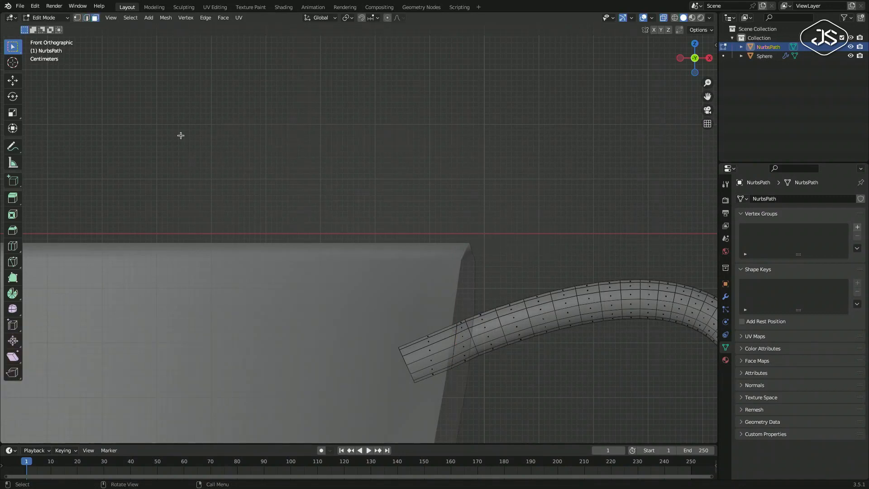
alt+click(422, 347)
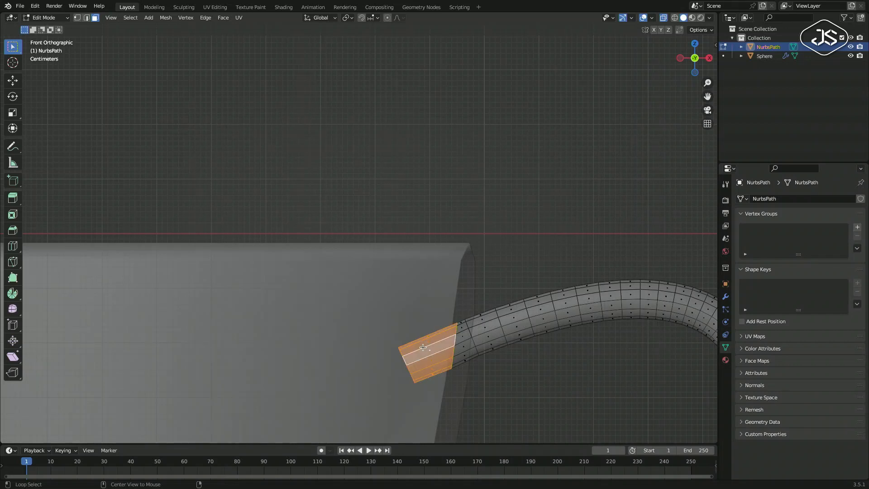
right_click(428, 345)
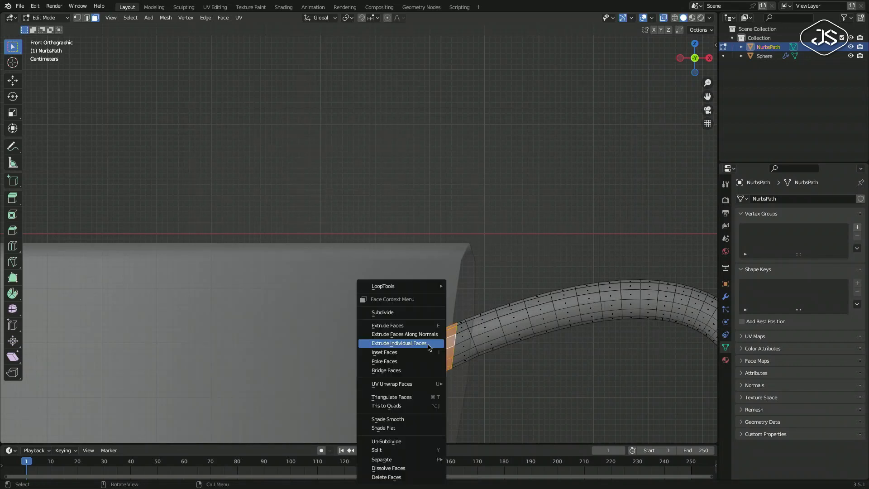
click(399, 478)
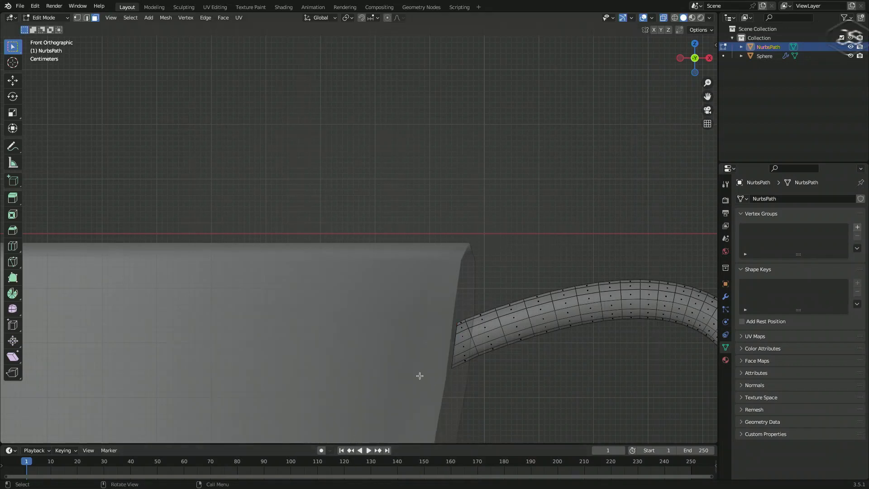
Rotate the second edge loop from the handle's lower end about global Y toward the bowl wall's slope, scaling it up.
scroll(382, 308, up, 6)
key(r)
key(y)
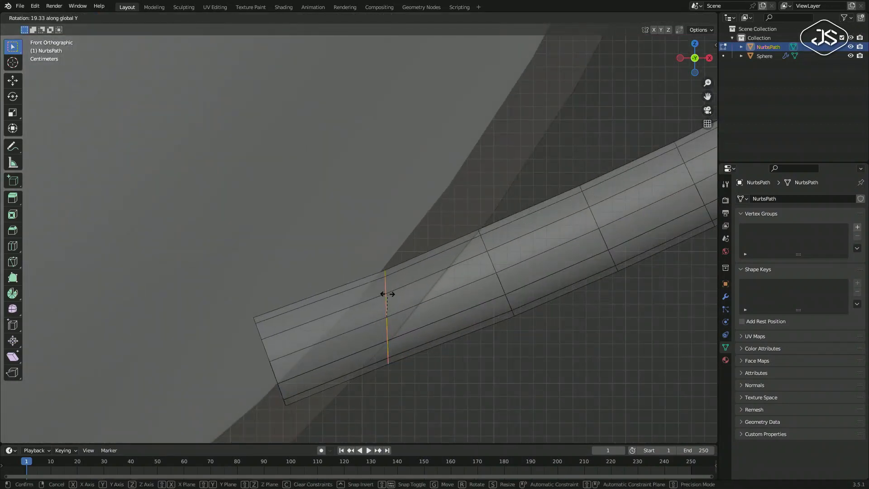
click(388, 293)
key(s)
click(402, 292)
key(r)
key(y)
click(401, 289)
Scale the tilted lower edge loop to fit the tube's outline and shift it along X into the bowl wall.
key(s)
click(398, 292)
click(396, 293)
key(g)
key(z)
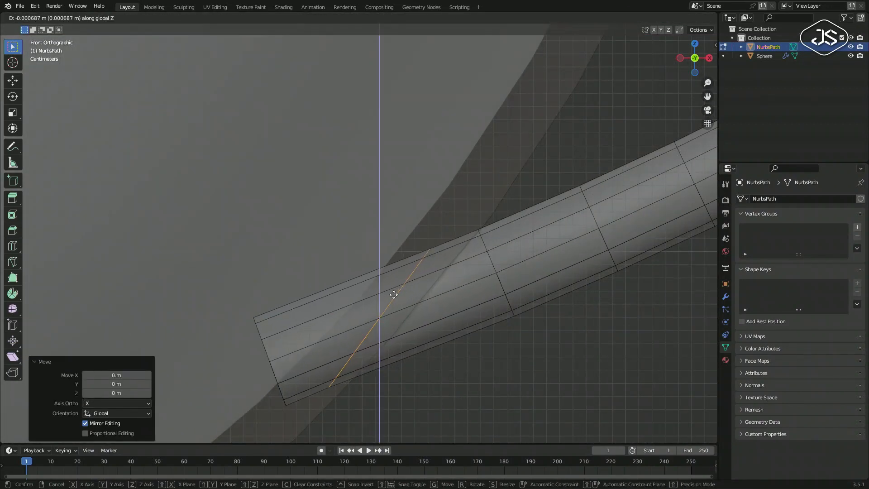
key(x)
click(389, 295)
Delete the handle's lower end faces inside the bowl and fine-tune the open edge loop's position and rotation within the wall.
key(3)
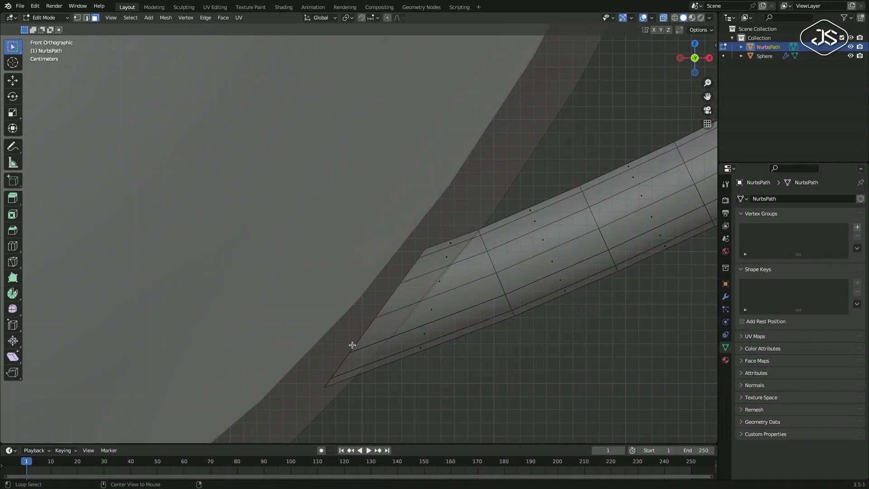
key(2)
alt+click(351, 345)
key(r)
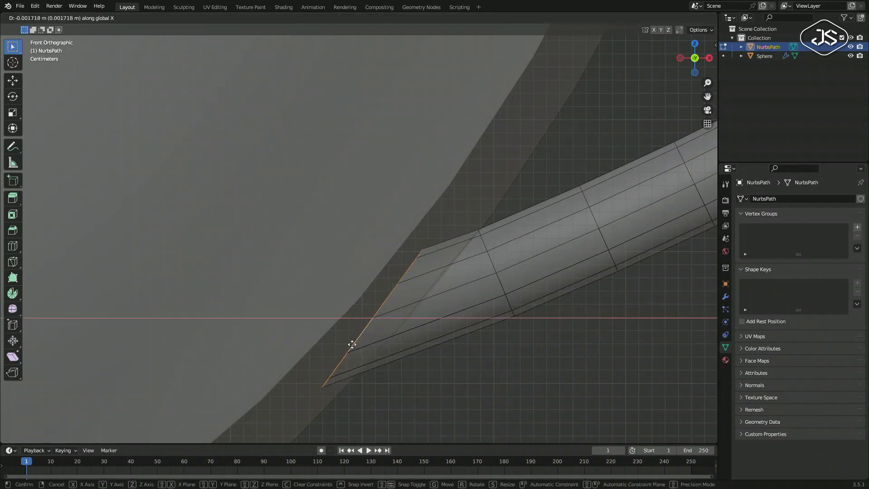
click(351, 346)
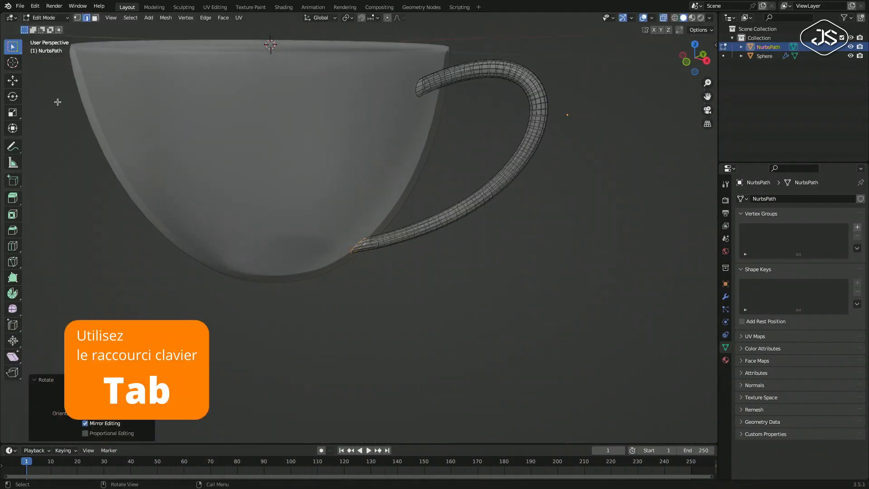
Return to Object Mode and shade the handle smooth.
key(Tab)
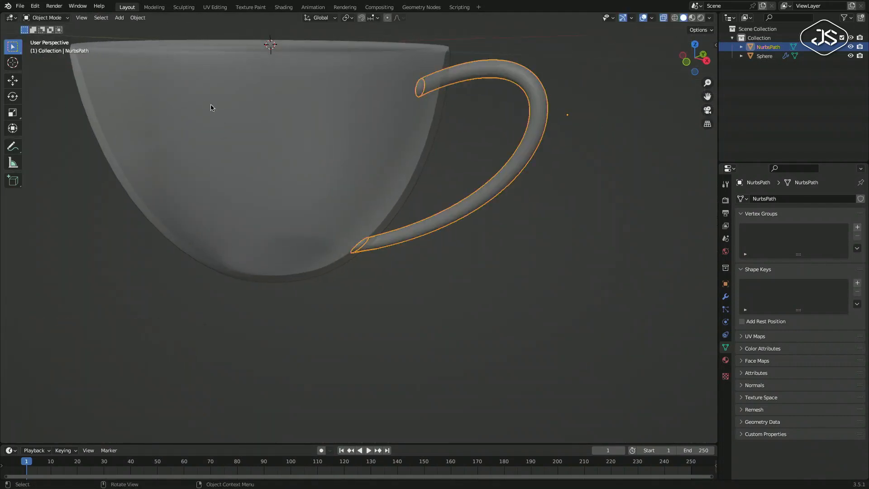
right_click(520, 157)
click(520, 156)
middle_drag(521, 157, 738, 299)
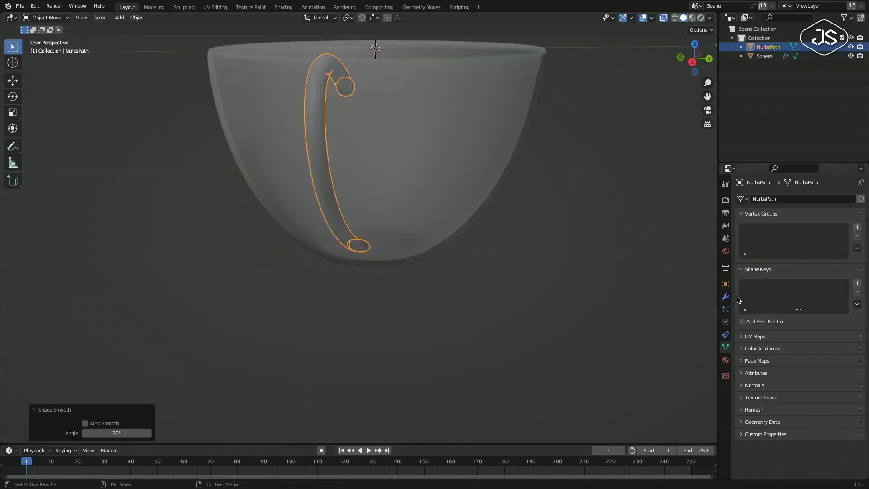
Add a Subdivision Surface modifier to the handle.
click(726, 298)
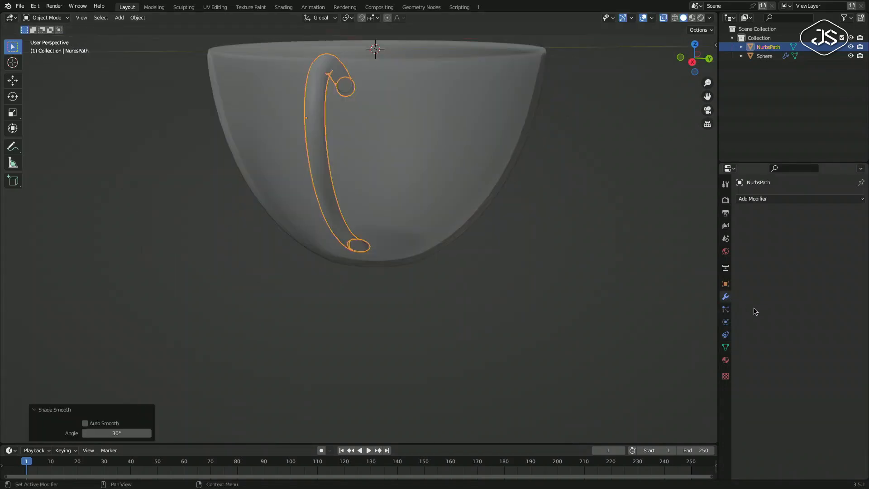
click(761, 199)
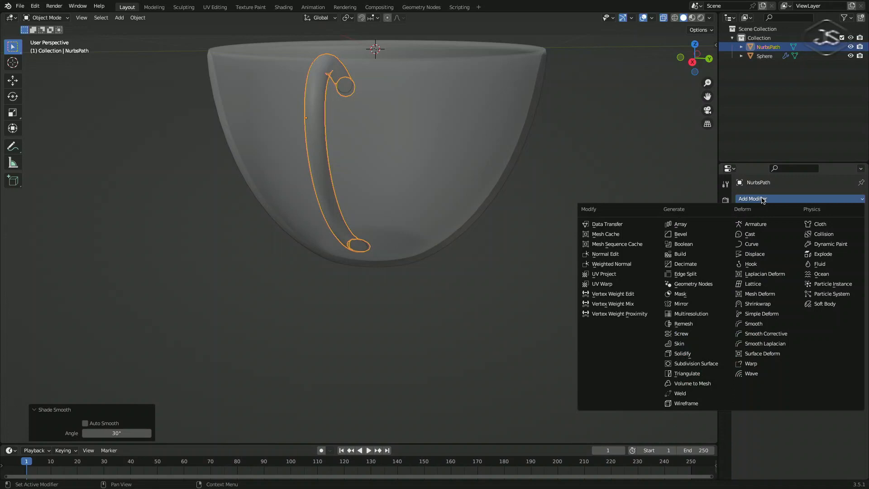
click(695, 363)
In right view, widen the handle by scaling it along global Y.
key(KP_3)
key(s)
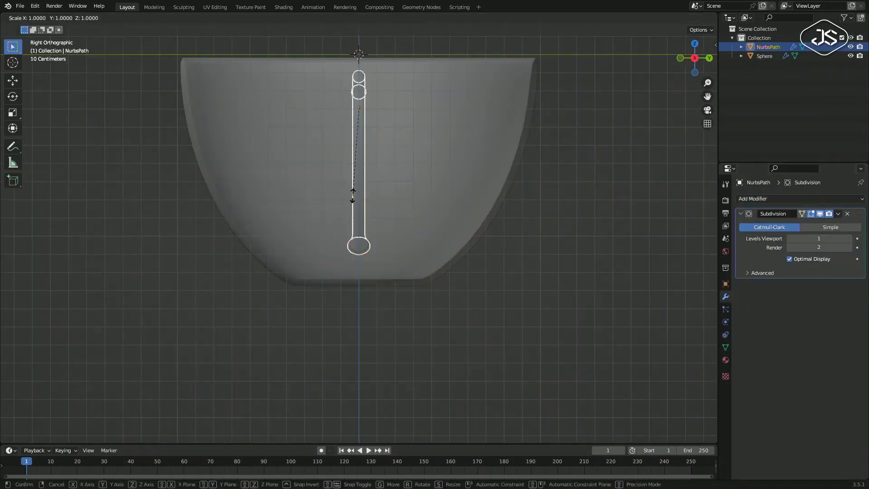
key(y)
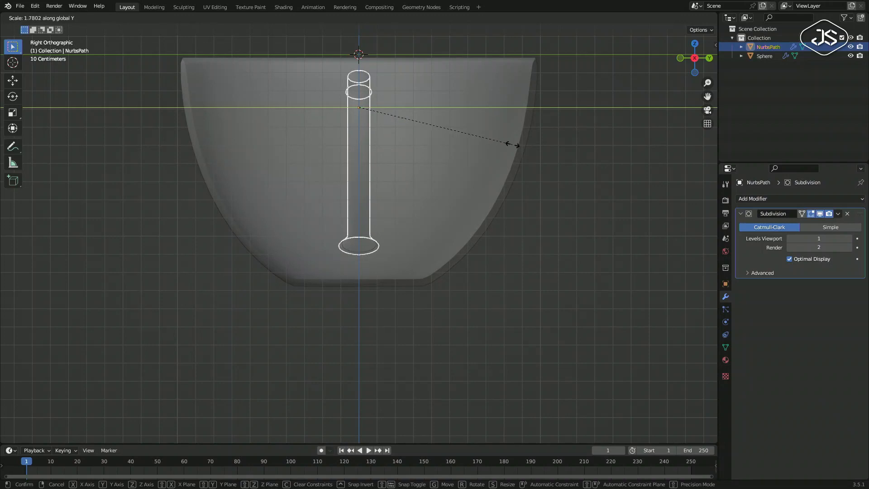
click(527, 144)
key(s)
key(y)
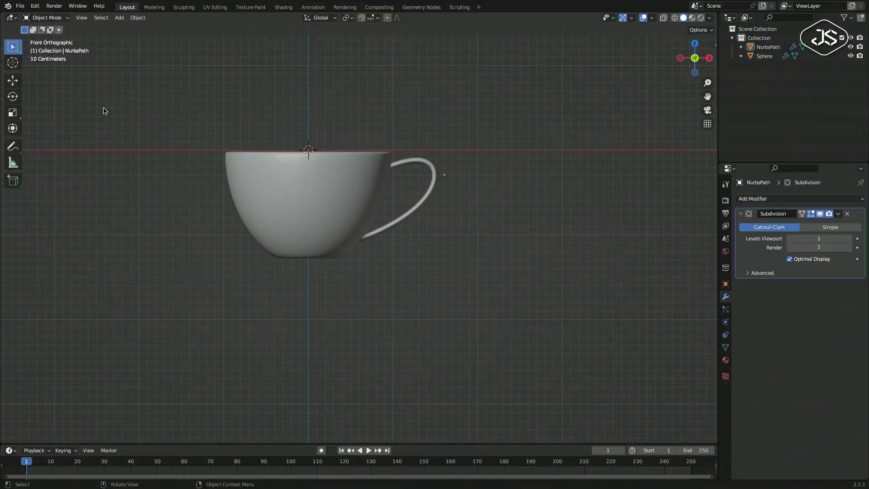
Add a new UV sphere and, in Edit Mode, move its mesh about -0.44 m along Z over the cup.
key(shift+a)
mouse_move(103, 109)
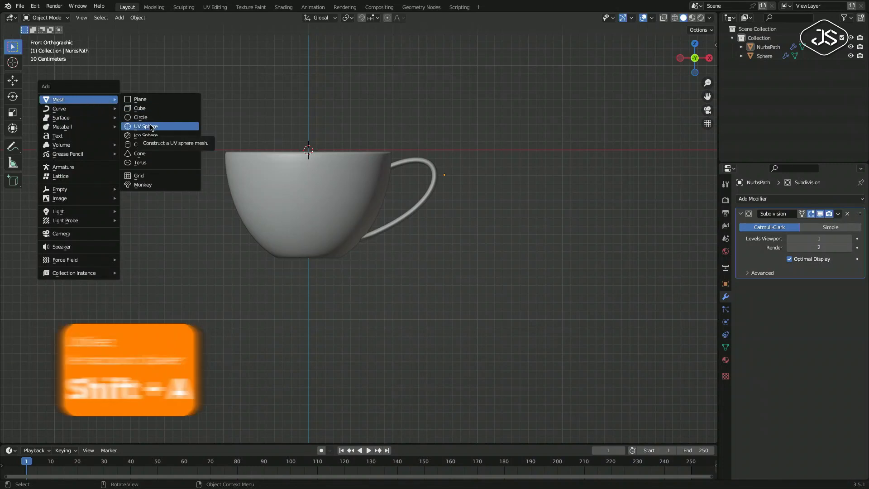
click(151, 127)
key(Tab)
key(g)
key(z)
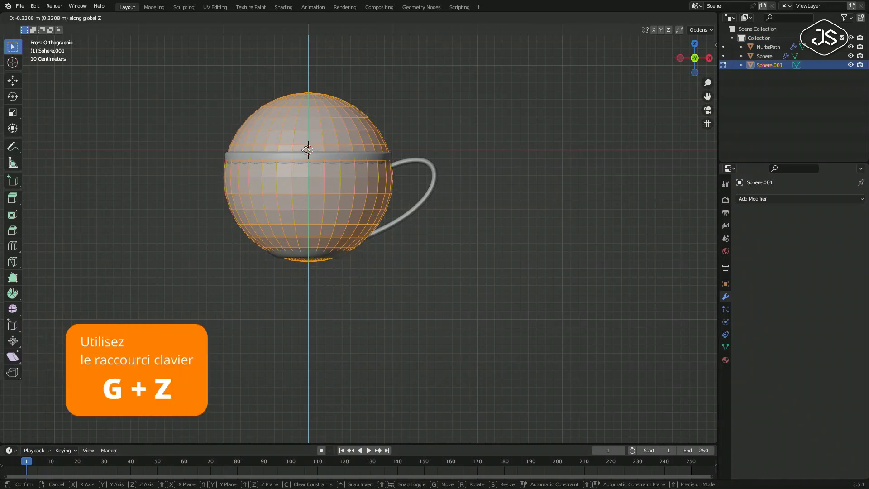
click(307, 161)
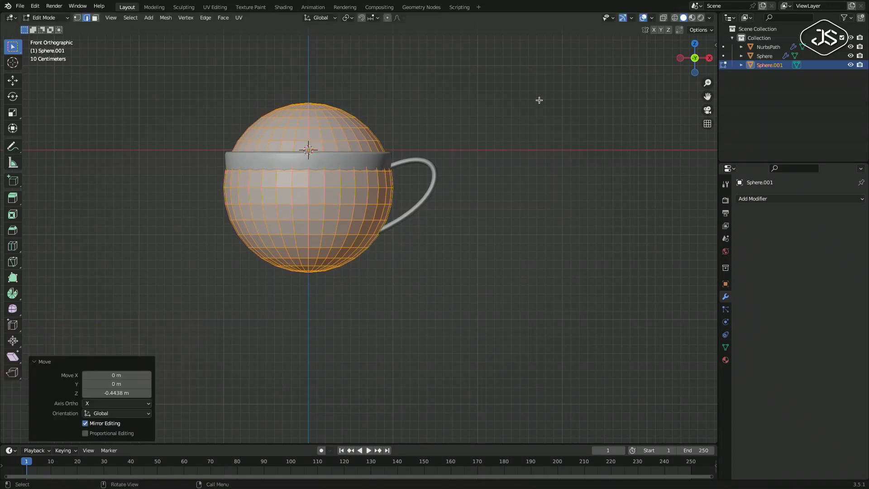
Using X-ray and face selection, delete the new sphere's upper faces and bottom cap, keeping only a two-row band near the cup's base.
click(663, 19)
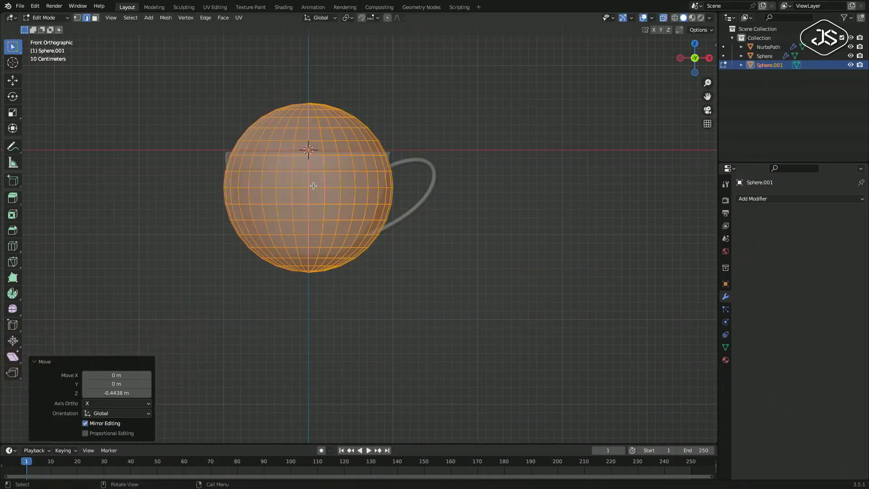
scroll(313, 186, up, 1)
key(3)
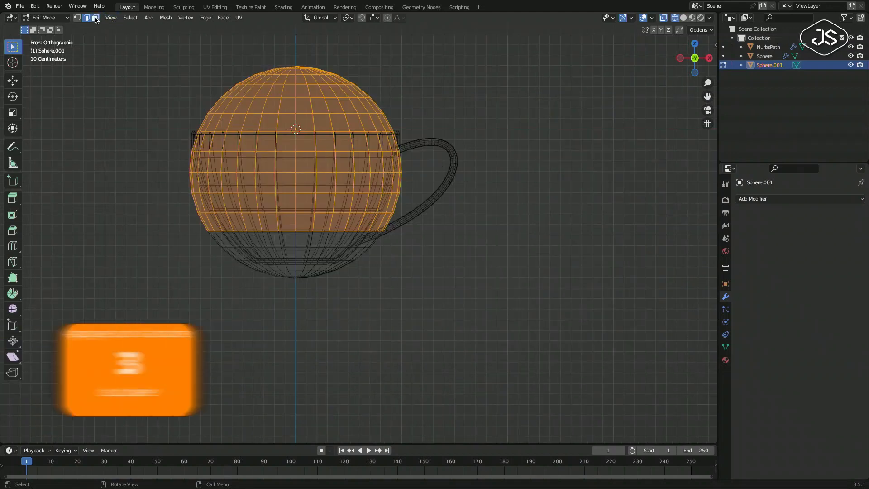
key(3)
click(514, 240)
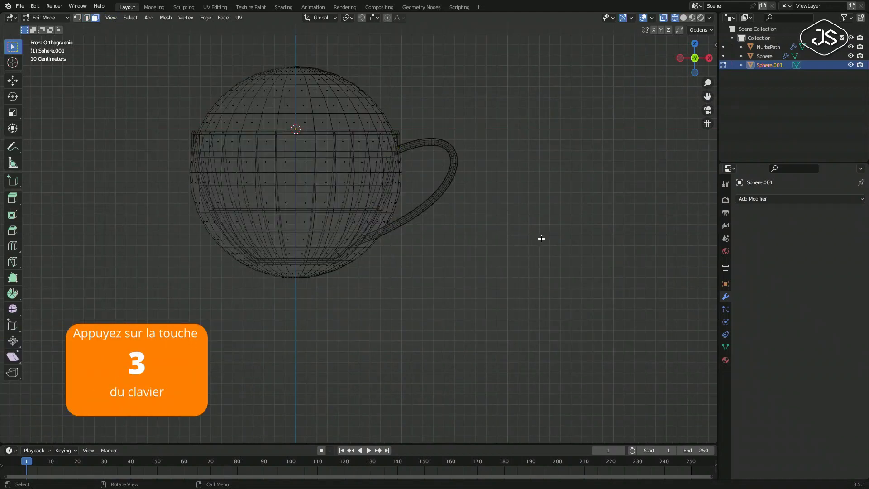
drag(541, 239, 179, 47)
drag(594, 252, 178, 47)
shift+drag(384, 270, 239, 282)
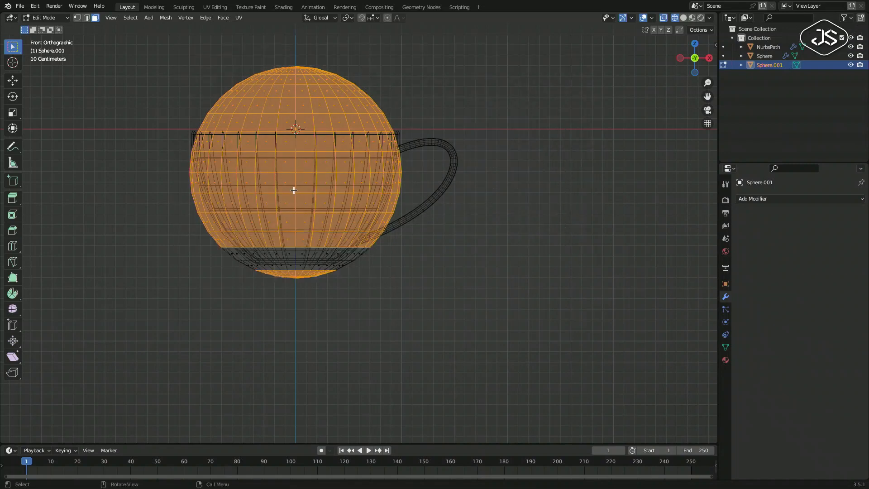
right_click(293, 190)
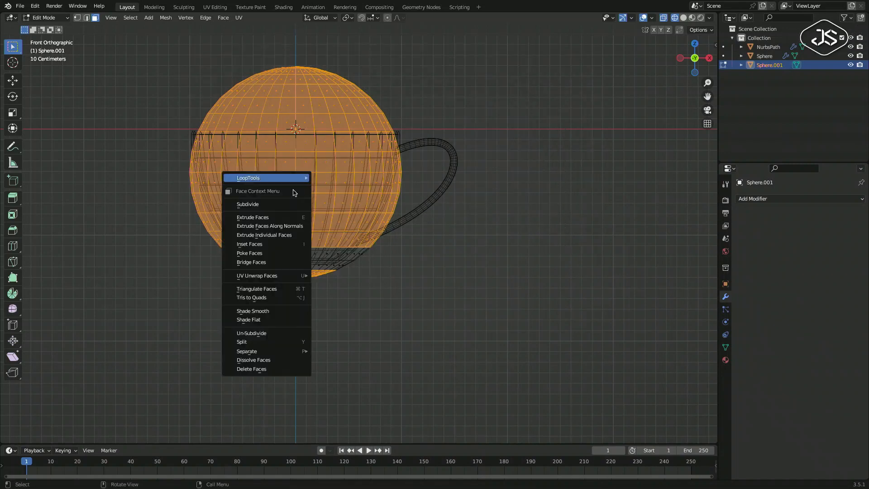
click(256, 369)
key(shift+z)
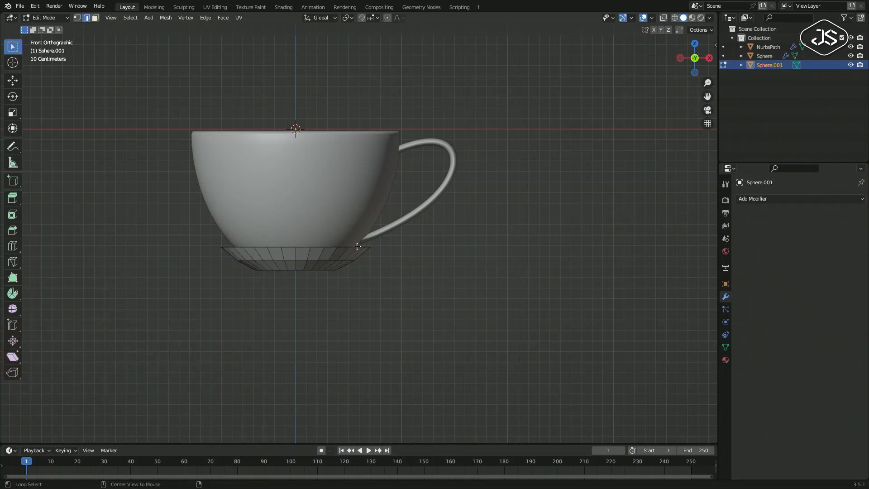
Scale the band's upper edge loop outward by about 2.3 to form the saucer's wide rim.
alt+click(338, 248)
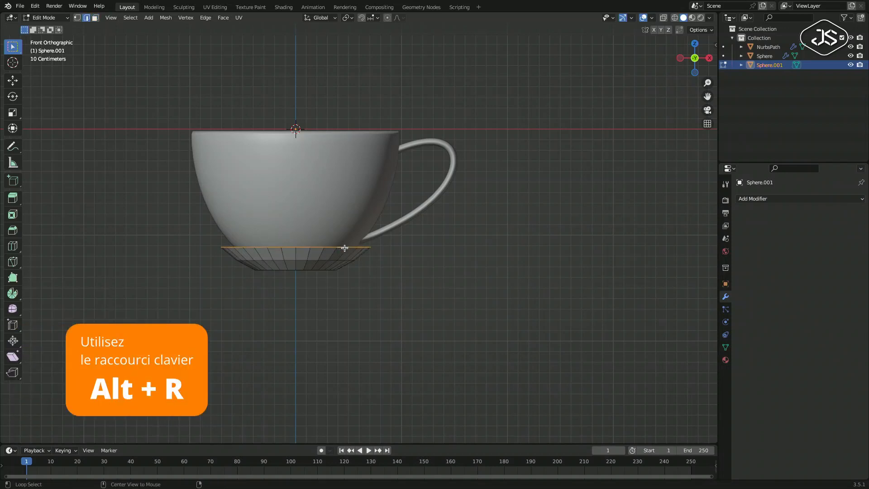
key(s)
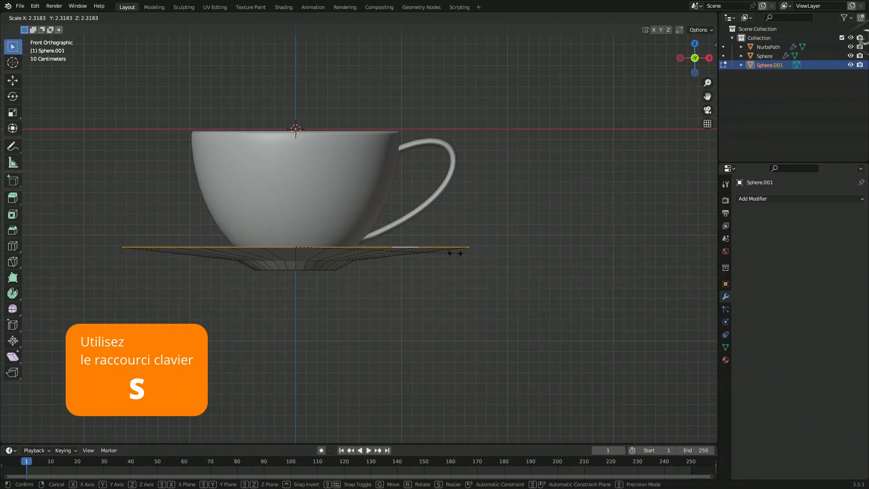
click(454, 253)
Hide the cup and handle, and grid-fill the hole bounded by the saucer's inner bottom edge loop.
middle_drag(334, 271, 322, 260)
click(850, 56)
click(850, 47)
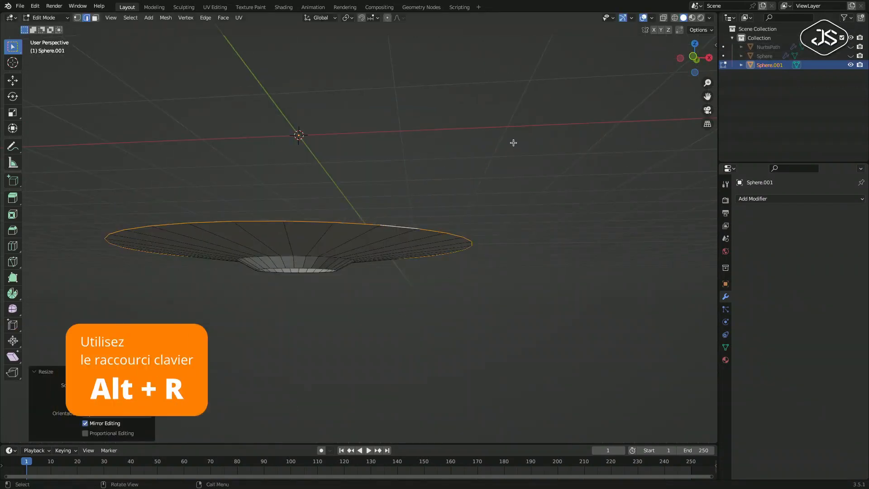
middle_drag(512, 143, 290, 205)
key(alt+a)
alt+click(304, 202)
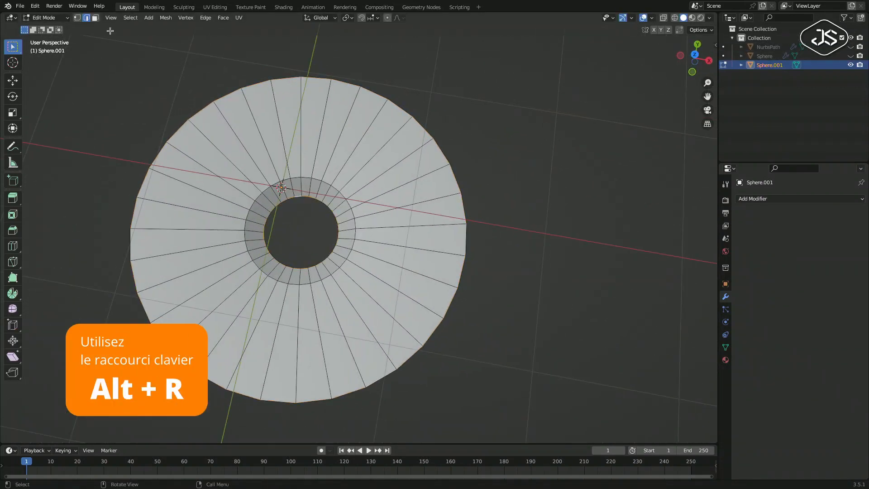
click(222, 18)
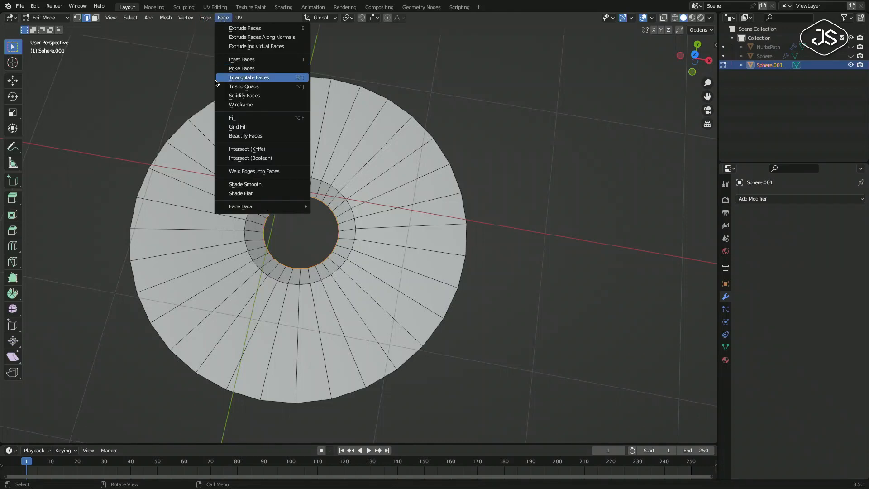
click(247, 127)
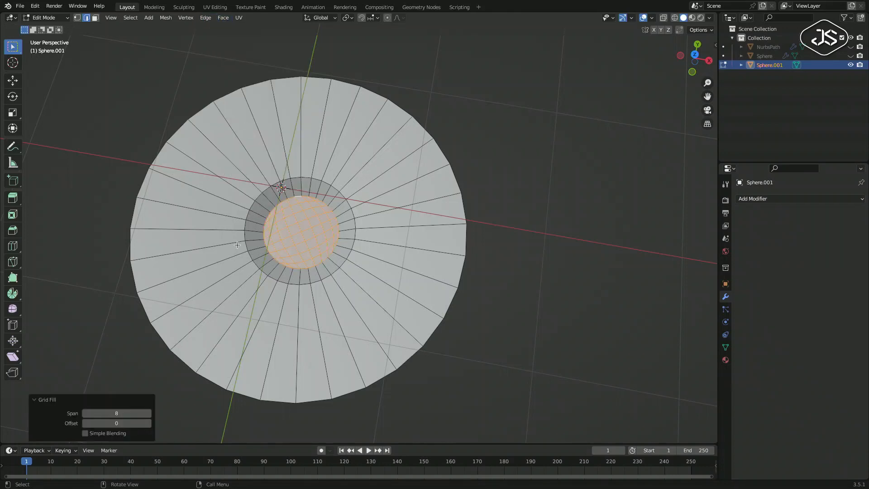
Set the Grid Fill span to 1 and the offset to 7.
click(85, 414)
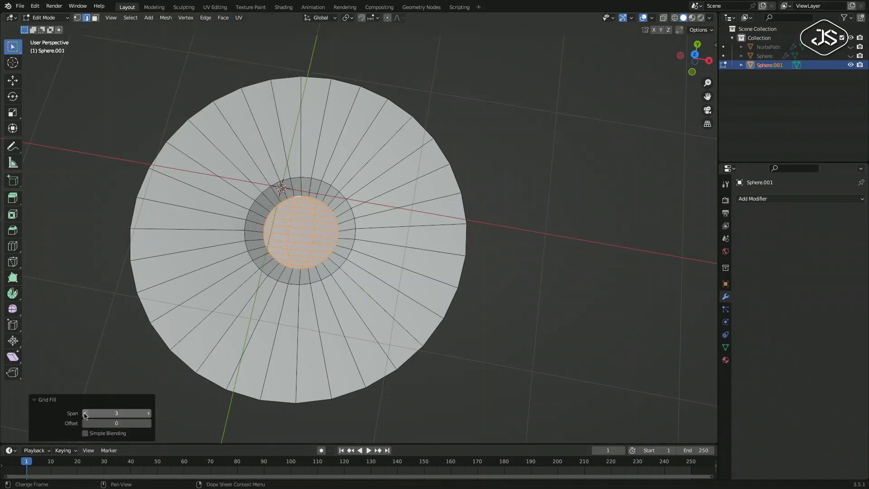
click(85, 414)
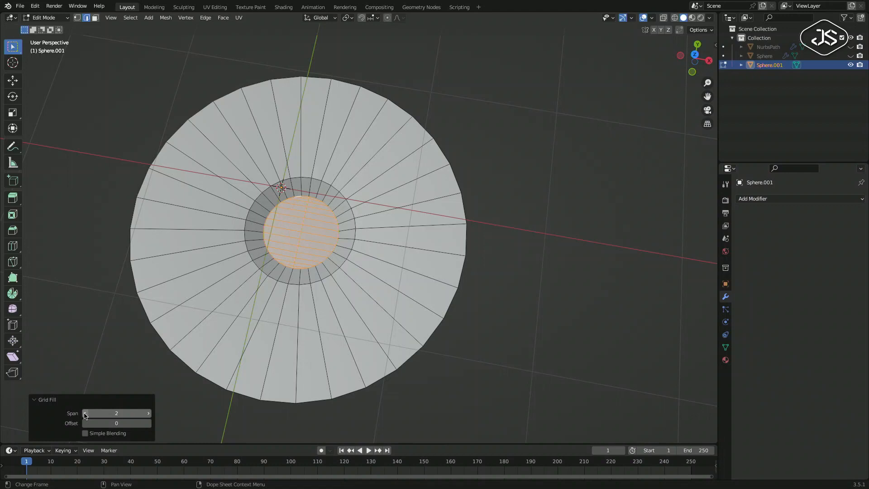
click(148, 424)
click(148, 424)
click(147, 423)
click(148, 424)
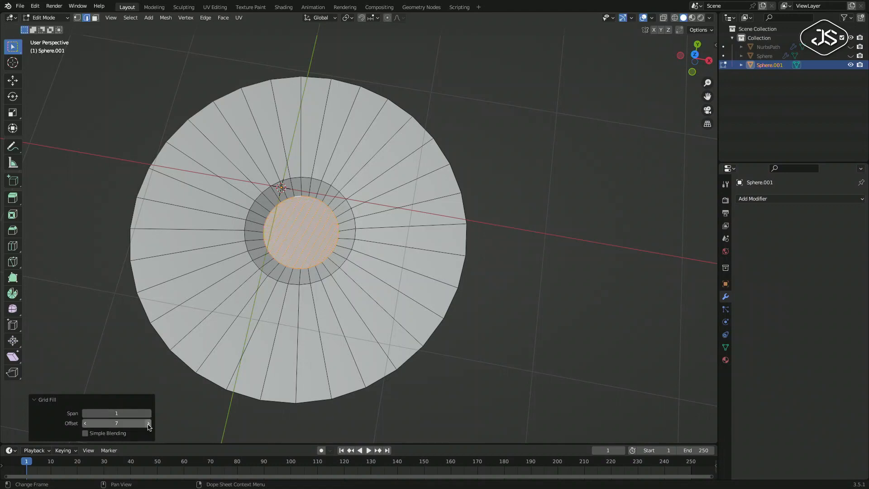
Extrude the saucer's filled base inward twice, scaling it to about 0.895 and then to 0.09 near the centre.
scroll(308, 233, up, 5)
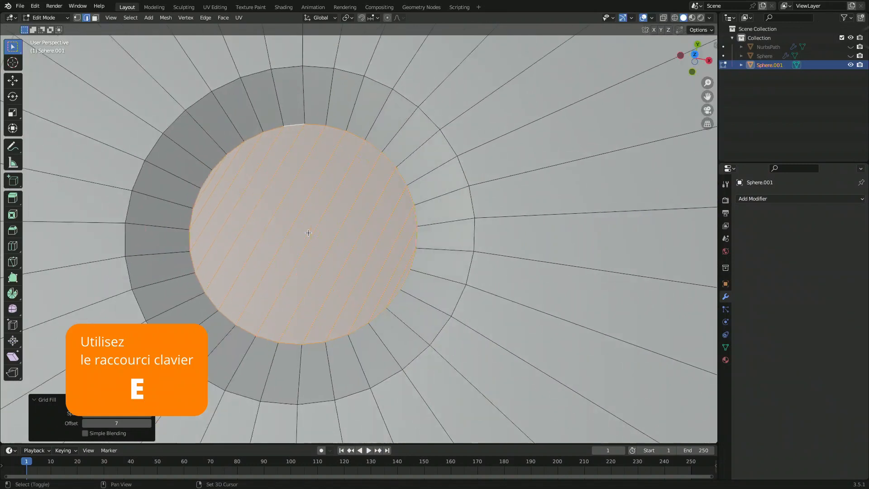
key(e)
key(s)
click(271, 223)
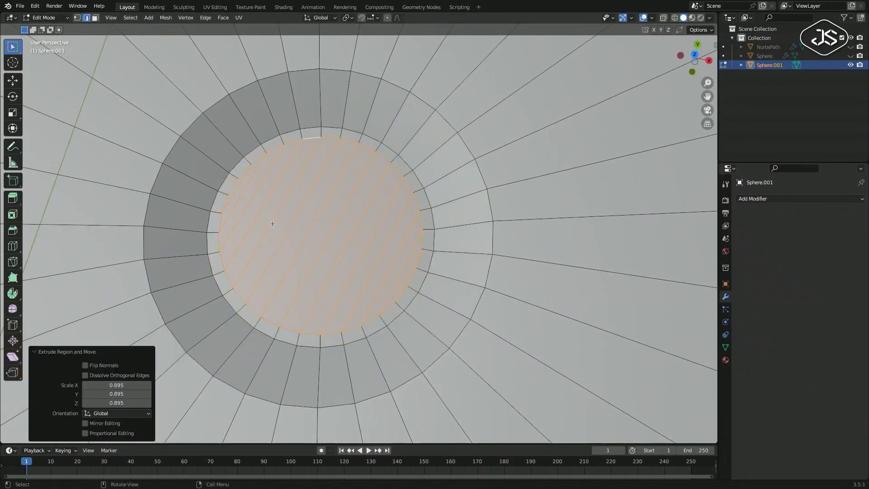
key(e)
key(s)
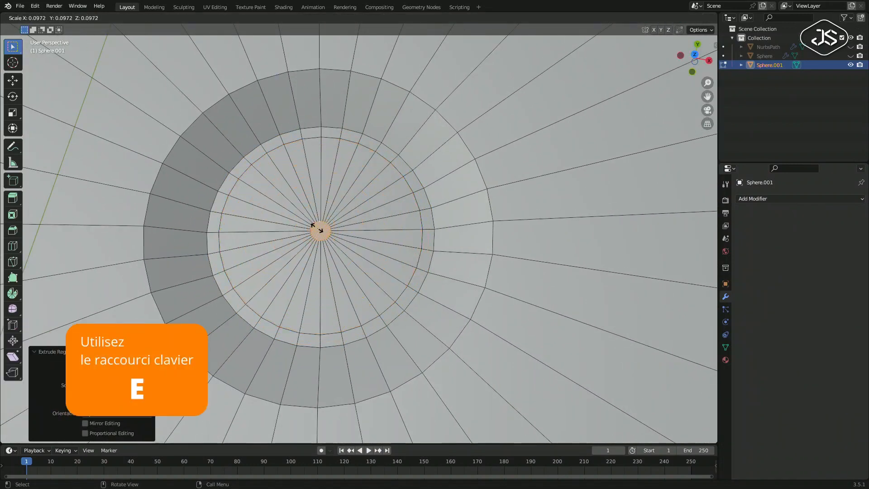
click(319, 230)
In front view, move the edge loop around the saucer's central recess down about 0.03 m along Z and scale it to about 0.9.
key(KP_1)
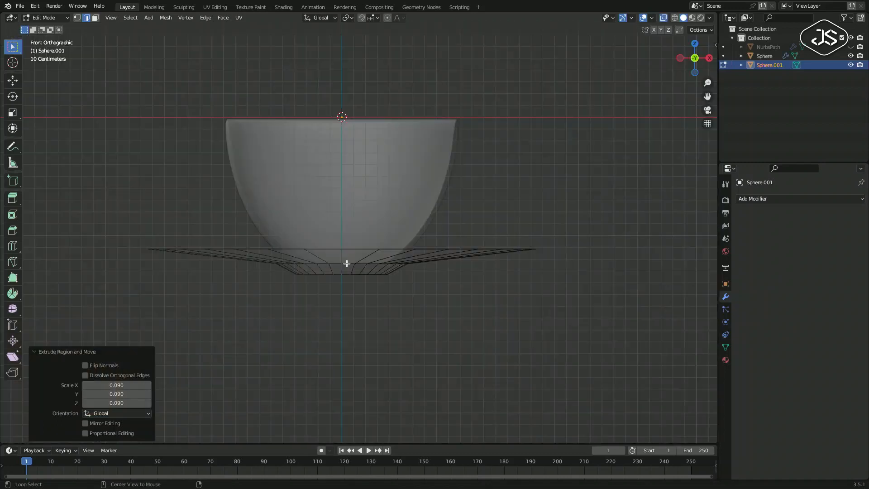
key(g)
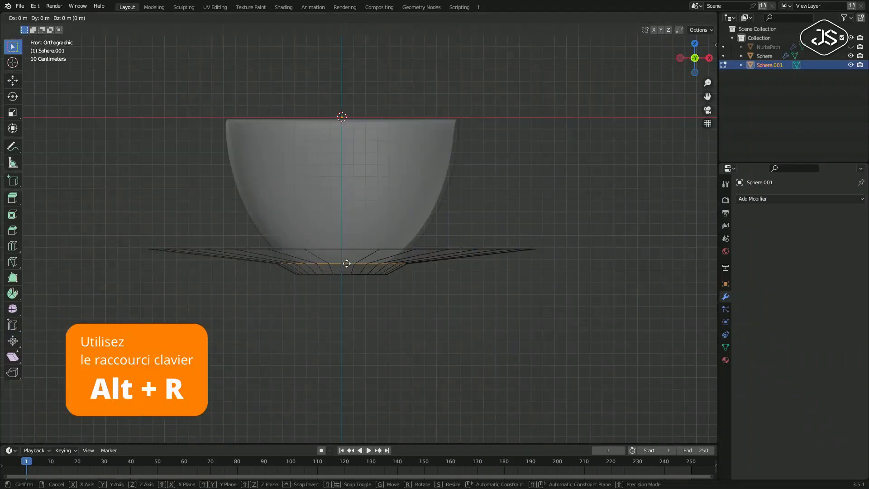
key(z)
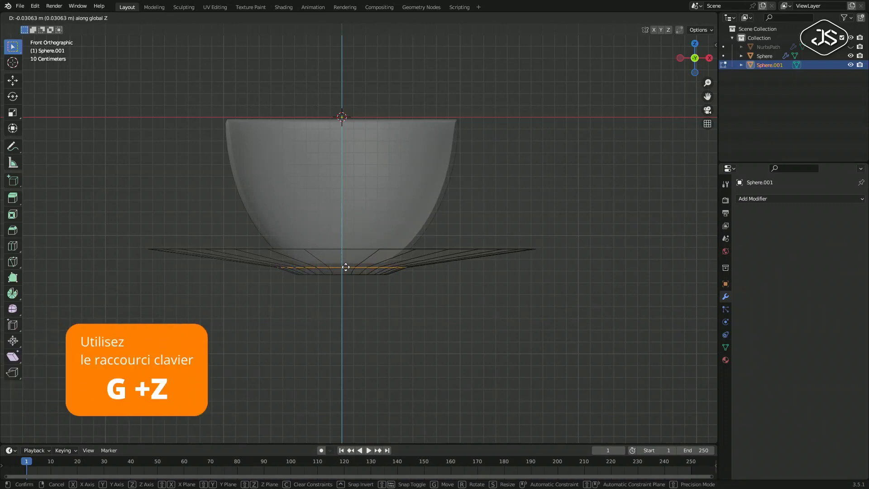
click(346, 267)
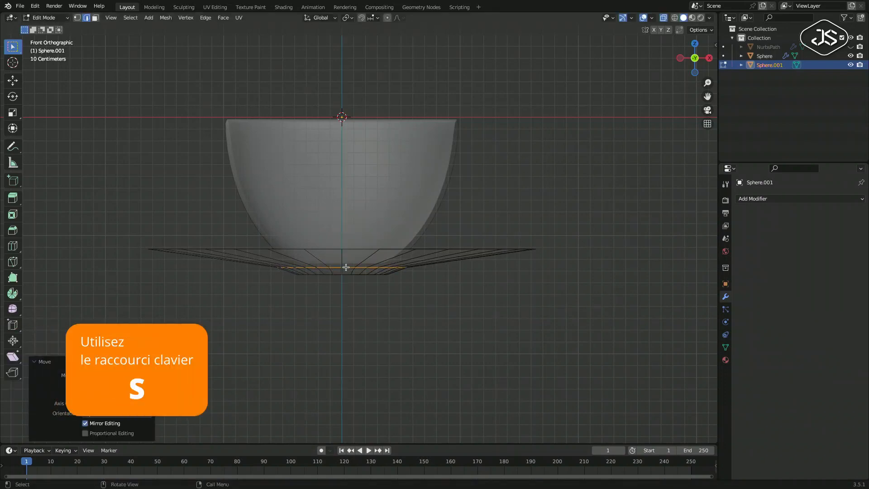
key(s)
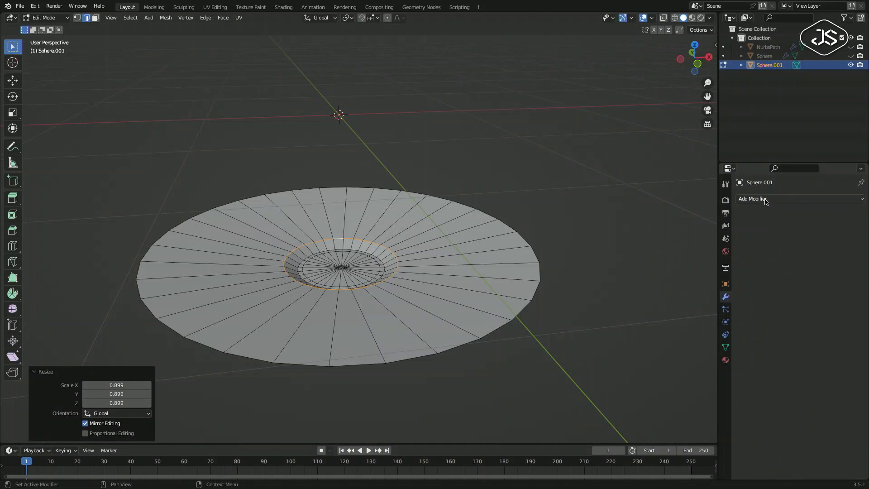
Add a Solidify modifier with 0.04 m thickness and a Subdivision Surface modifier to the saucer.
click(764, 202)
click(680, 357)
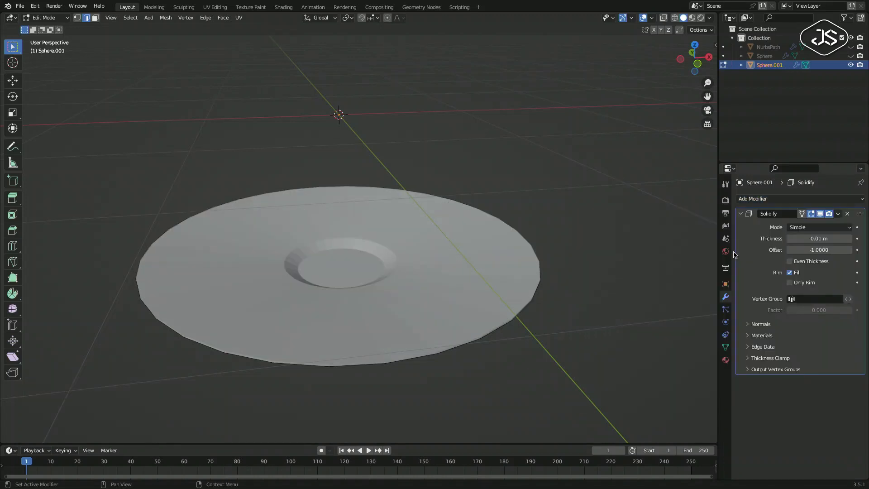
click(848, 238)
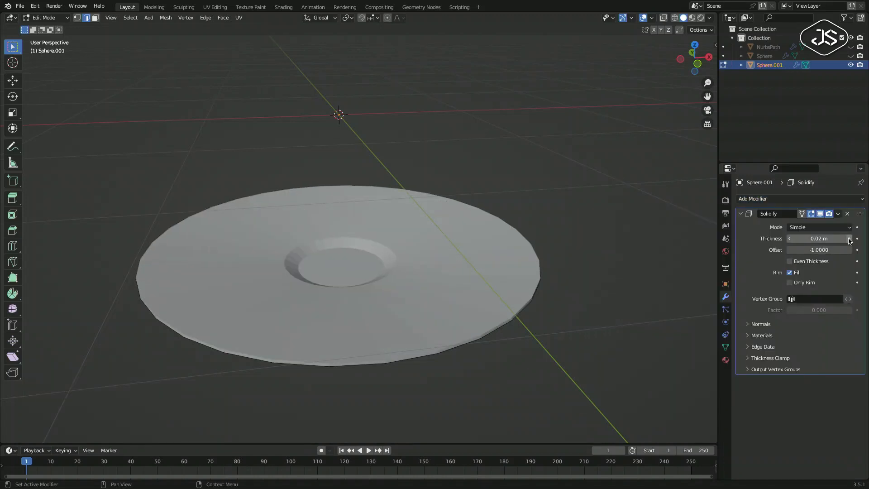
click(848, 239)
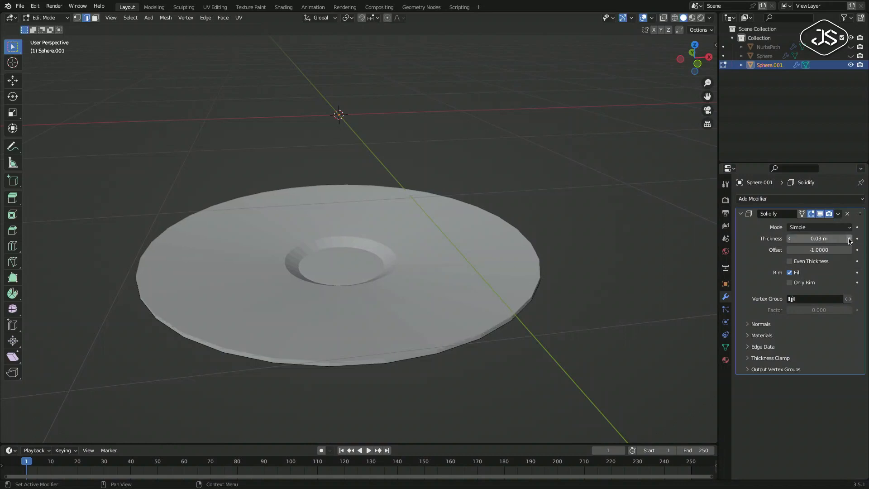
click(848, 238)
click(773, 201)
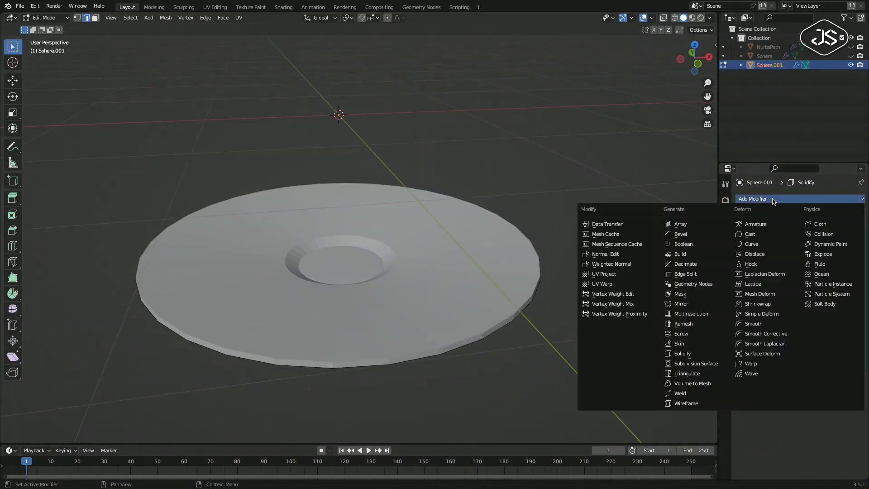
click(702, 363)
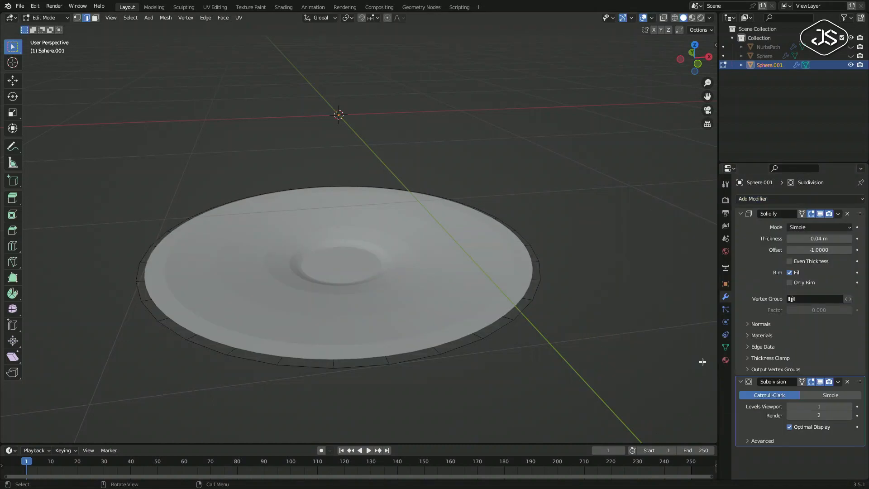
Add one loop cut close to the saucer's outer rim and another close to its central recess.
middle_drag(504, 316, 508, 329)
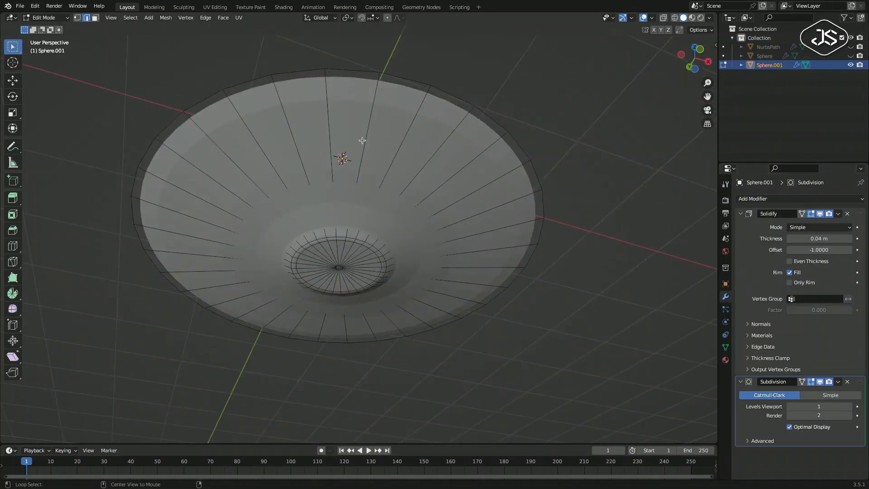
key(ctrl+r)
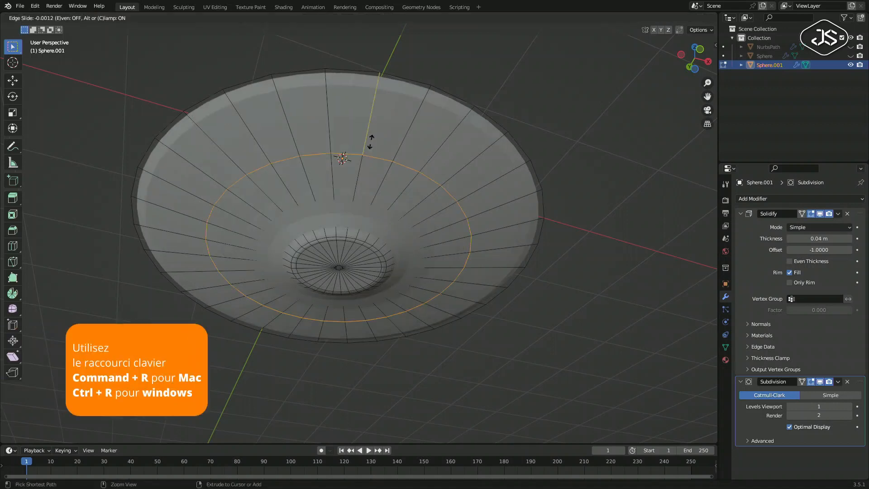
click(374, 138)
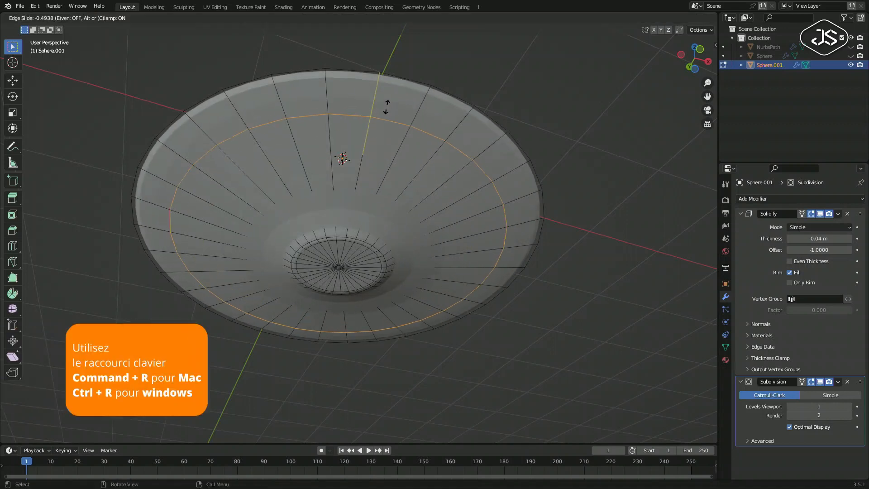
click(406, 81)
middle_drag(405, 81, 358, 190)
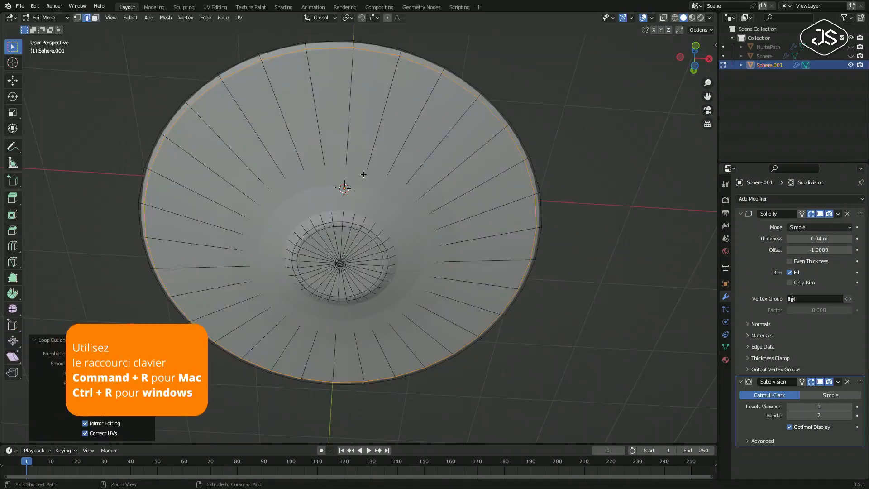
key(ctrl+r)
click(364, 188)
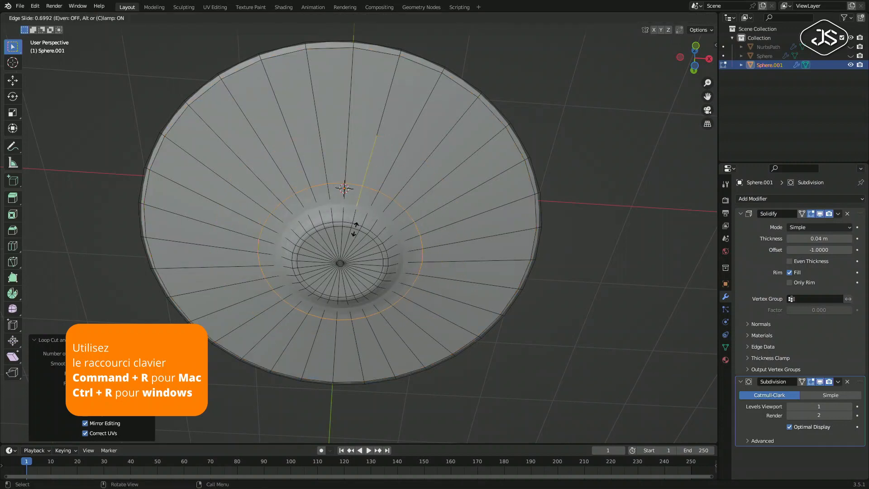
Return to Object Mode and shade the saucer smooth.
key(Tab)
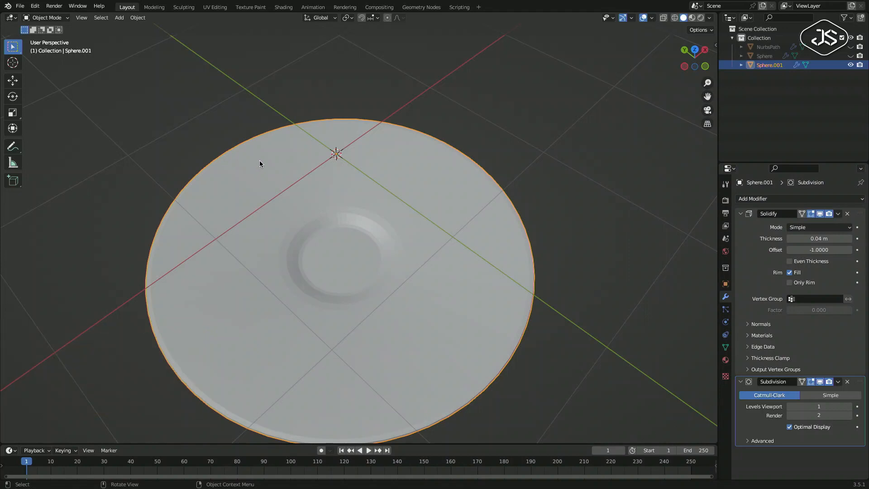
middle_drag(260, 160, 258, 255)
right_click(259, 255)
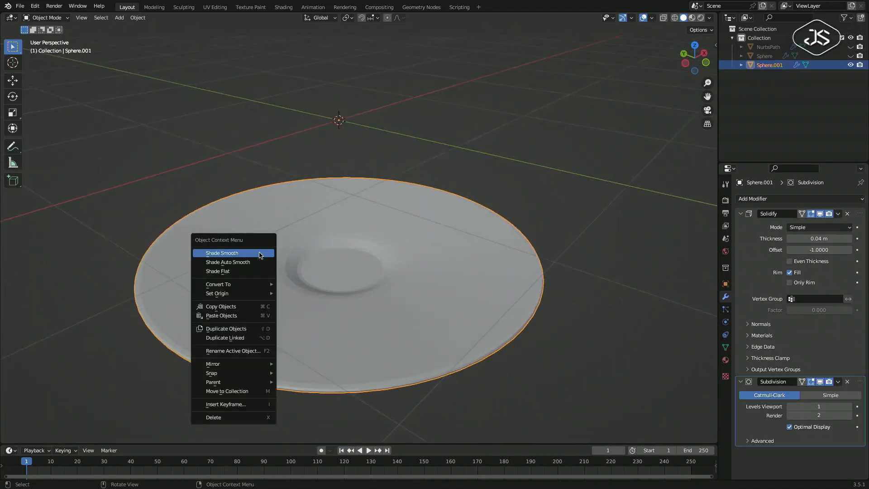
click(260, 253)
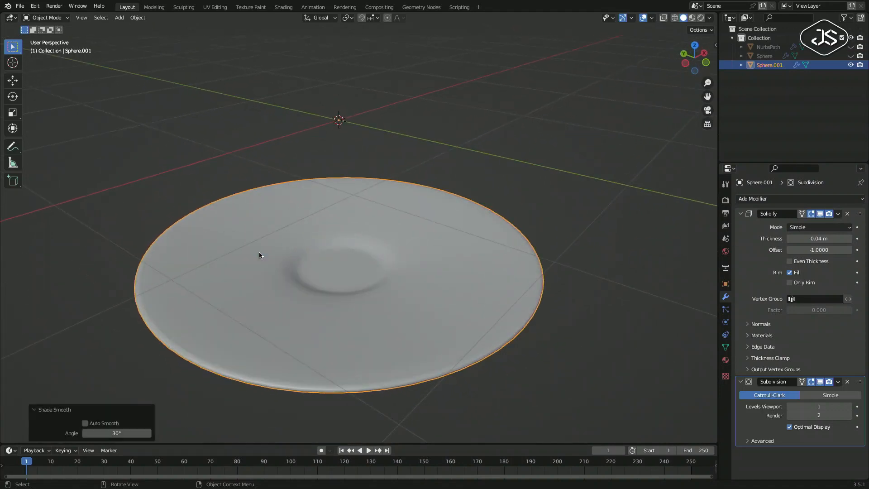
Unhide the cup and handle, and turn off the viewport overlays to present the finished cup on its saucer.
middle_drag(289, 255, 313, 256)
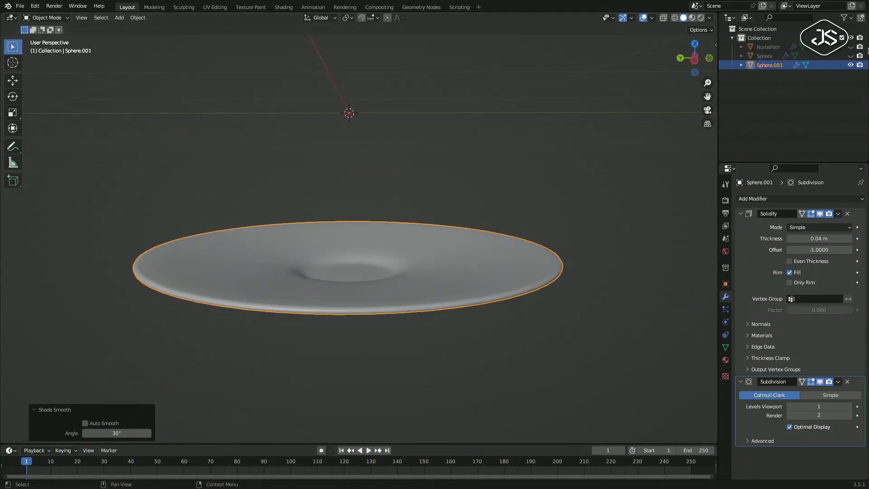
click(850, 55)
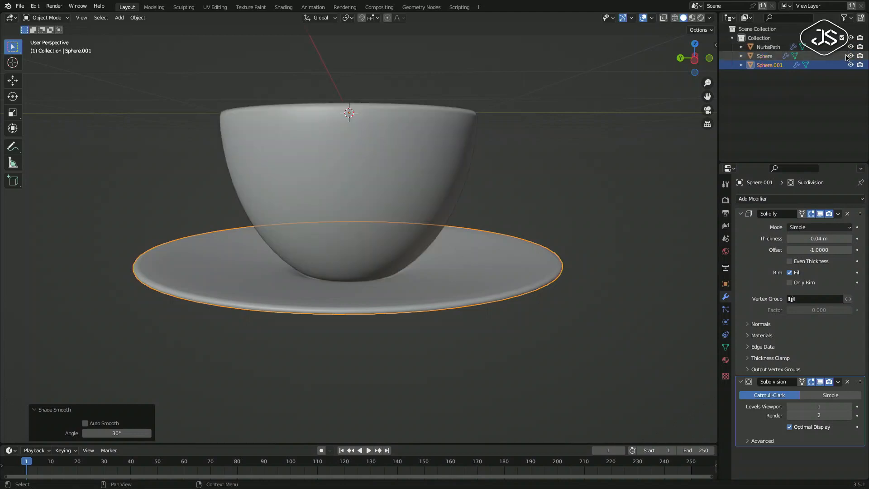
middle_drag(611, 103, 566, 105)
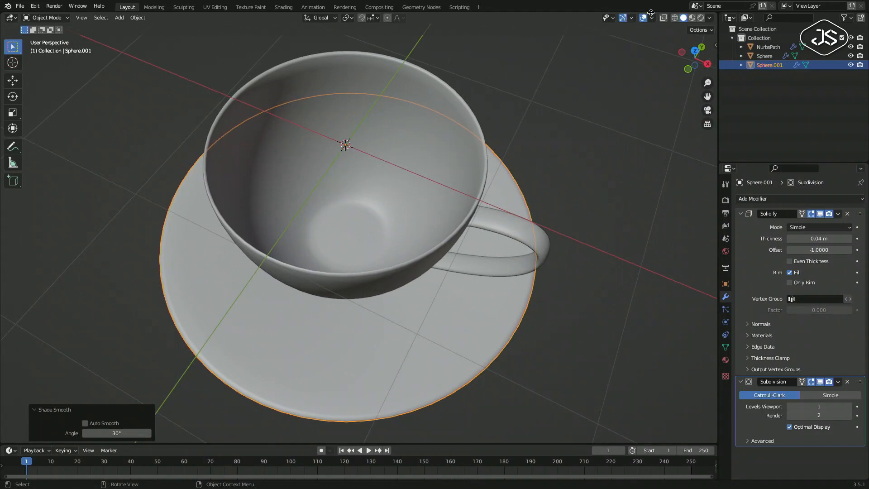
click(642, 18)
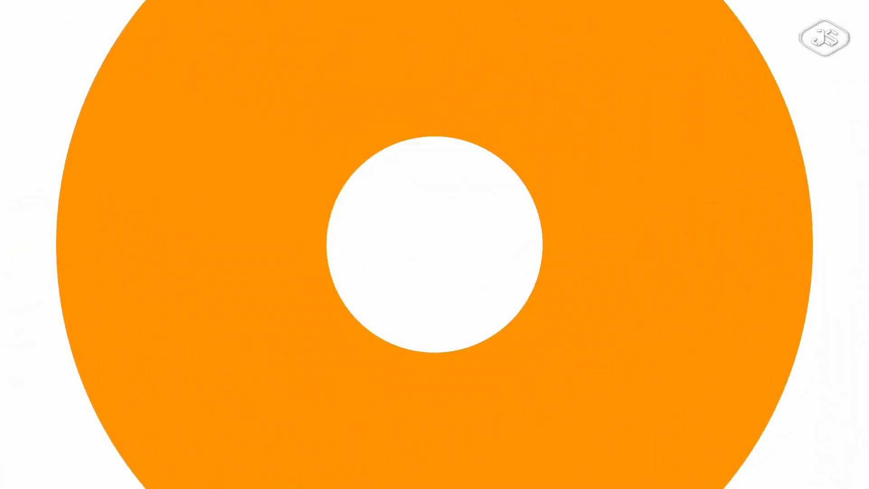